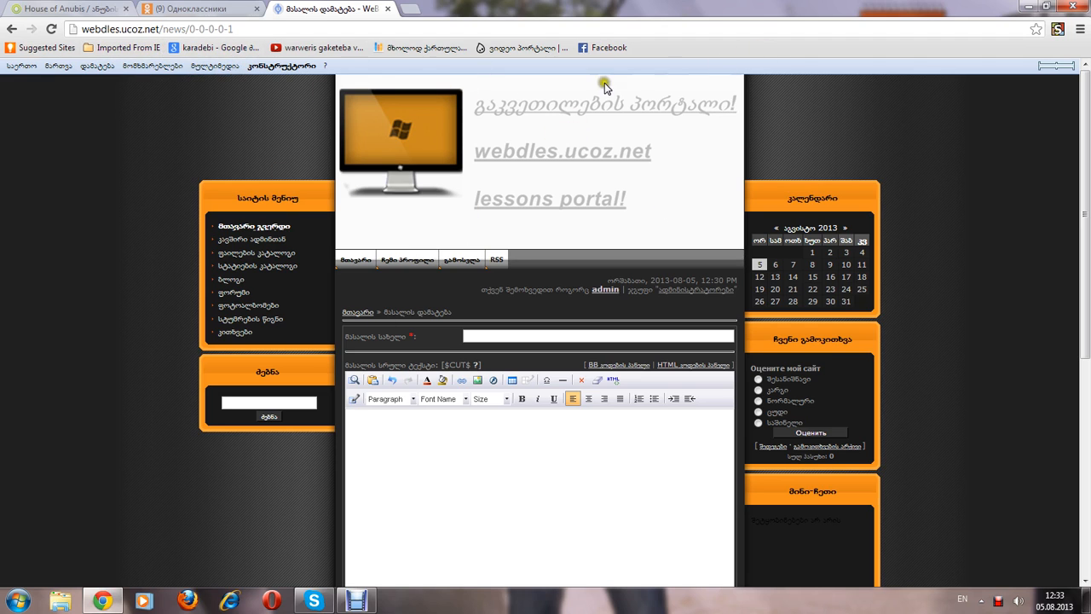
{"action": "left_click", "coordinate": [1028, 7]}
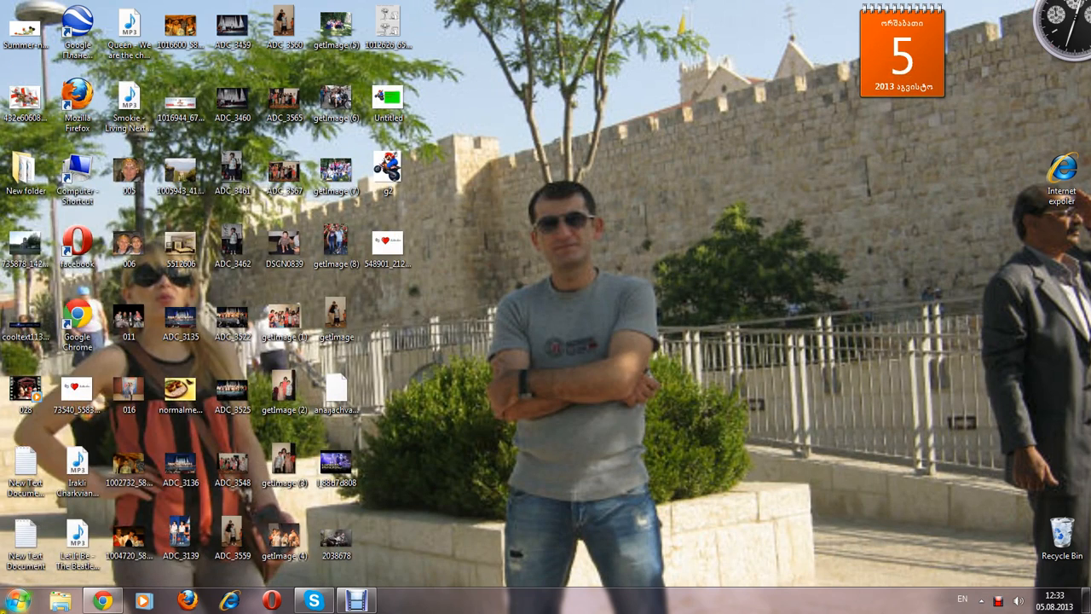
{"action": "left_click", "coordinate": [22, 600]}
{"action": "left_click", "coordinate": [757, 456]}
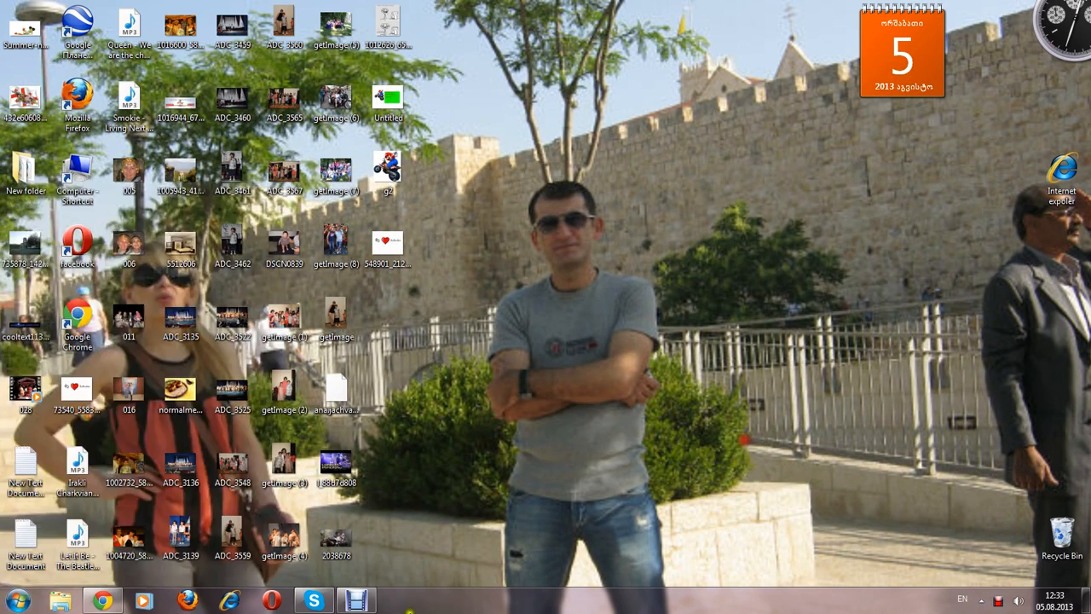
{"action": "left_click", "coordinate": [102, 601]}
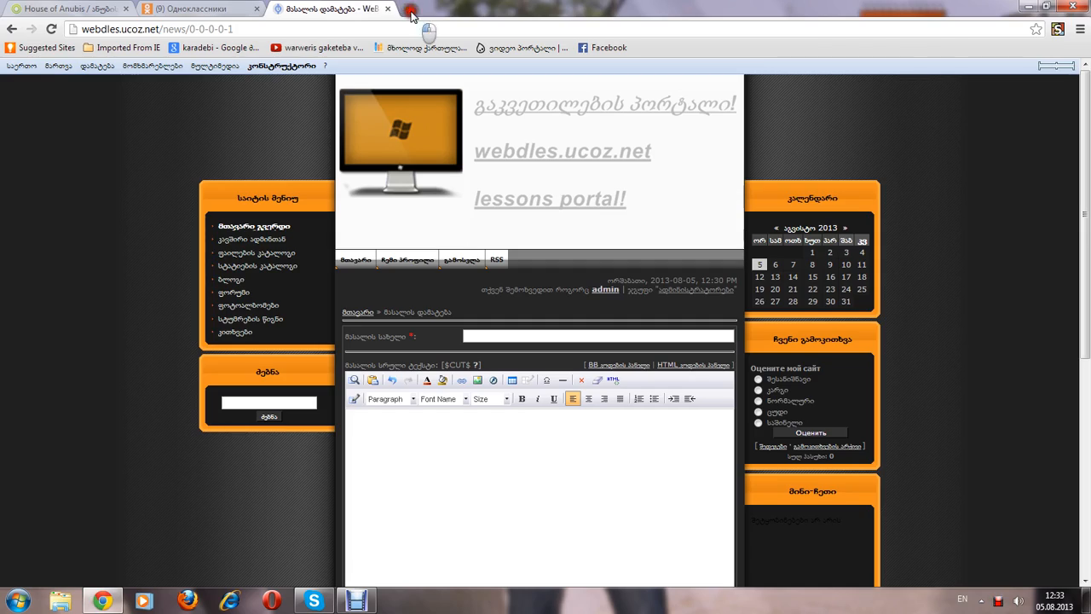
- Search Google for "photo pad editor" in a new browser tab
{"action": "left_click", "coordinate": [410, 11]}
{"action": "left_click", "coordinate": [343, 249]}
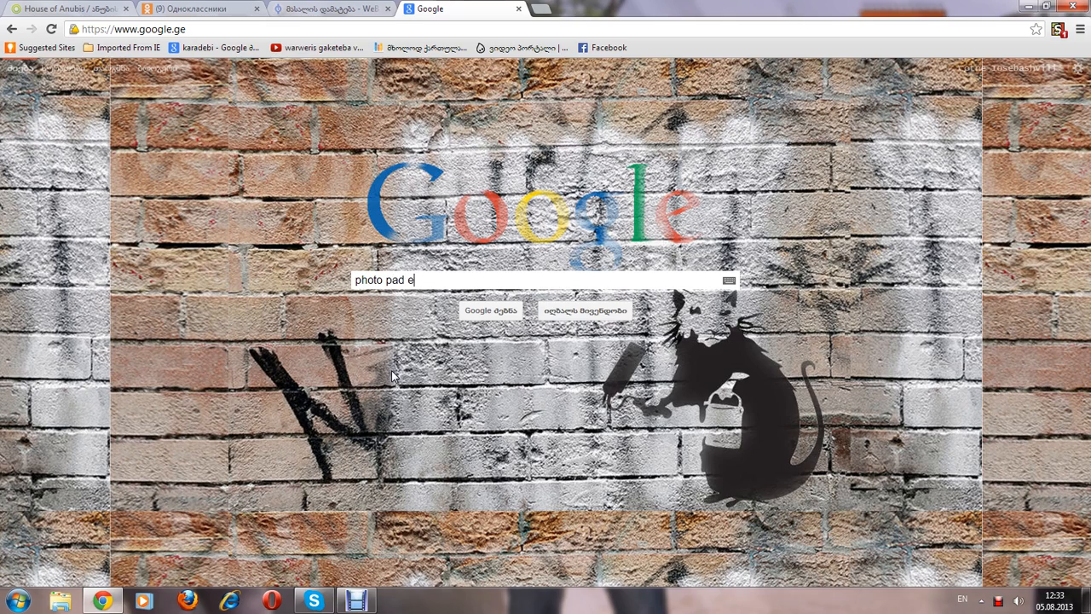
{"action": "type", "text": "r"}
{"action": "key", "text": "Return"}
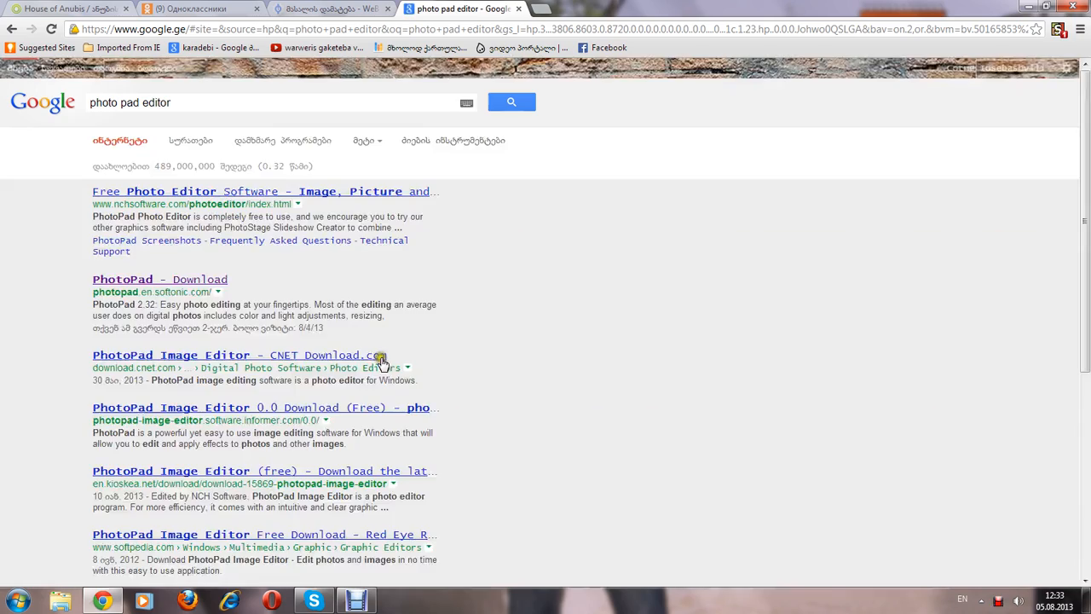
- Open the Softonic download page for PhotoPad from the search results and look over its download option and review
{"action": "left_click", "coordinate": [128, 281]}
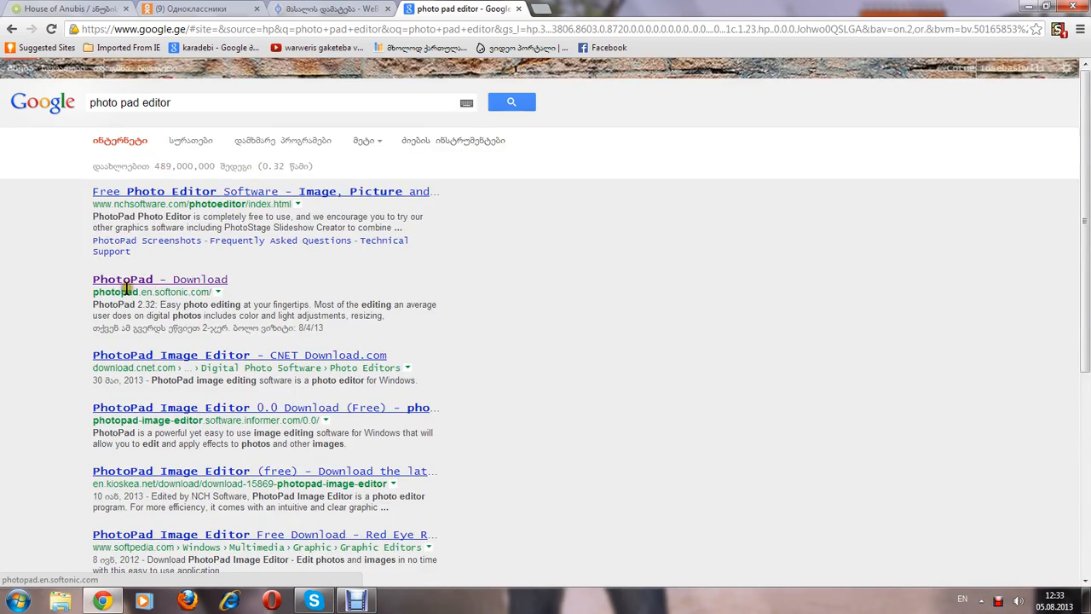
{"action": "left_click", "coordinate": [157, 279]}
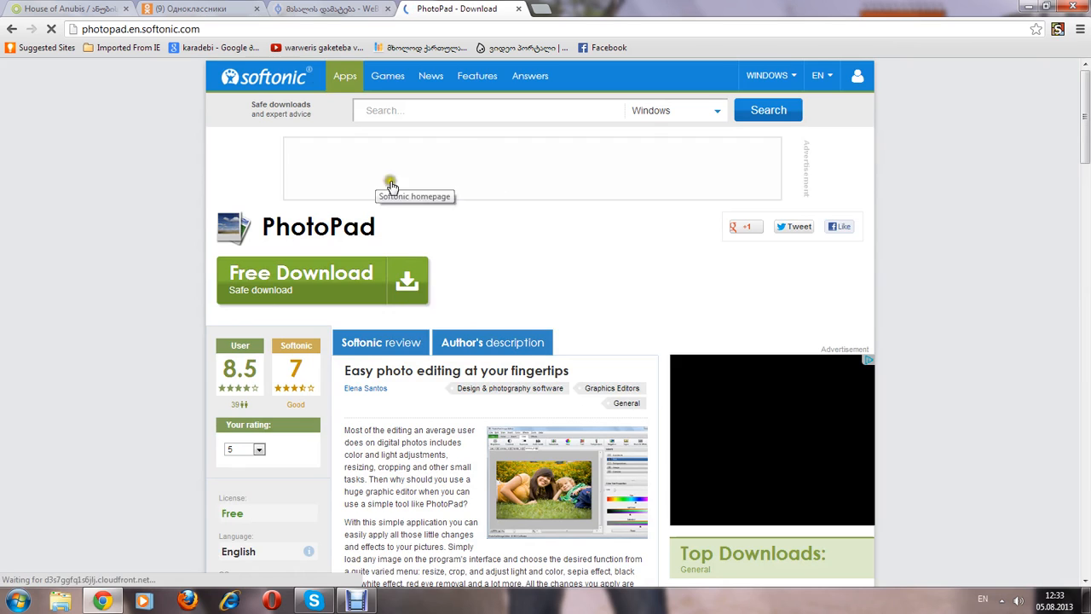
{"action": "left_click", "coordinate": [414, 290]}
{"action": "scroll", "coordinate": [413, 288], "scroll_direction": "down", "scroll_amount": 5}
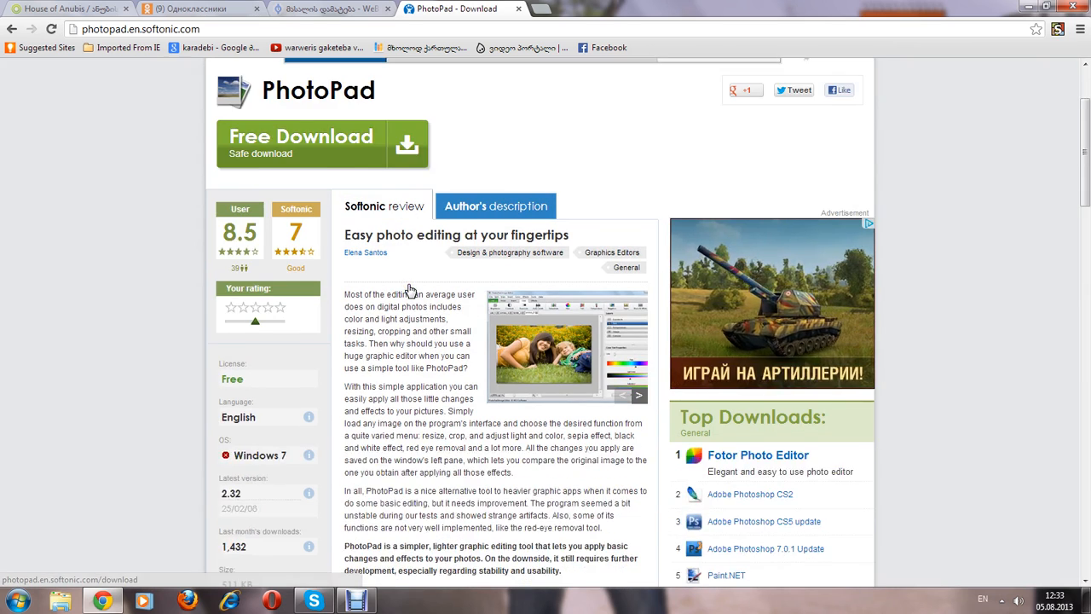
{"action": "scroll", "coordinate": [415, 281], "scroll_direction": "up", "scroll_amount": 4}
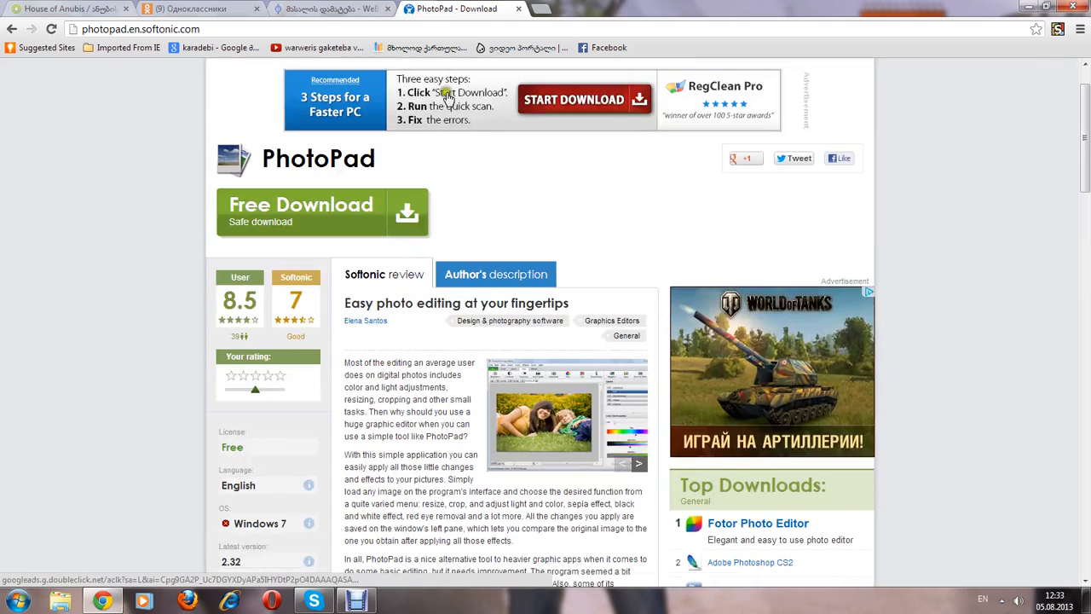
- Close the Softonic page, launch PhotoPad Image Editor and dismiss its welcome dialog
{"action": "left_click", "coordinate": [519, 9]}
{"action": "left_click", "coordinate": [1029, 7]}
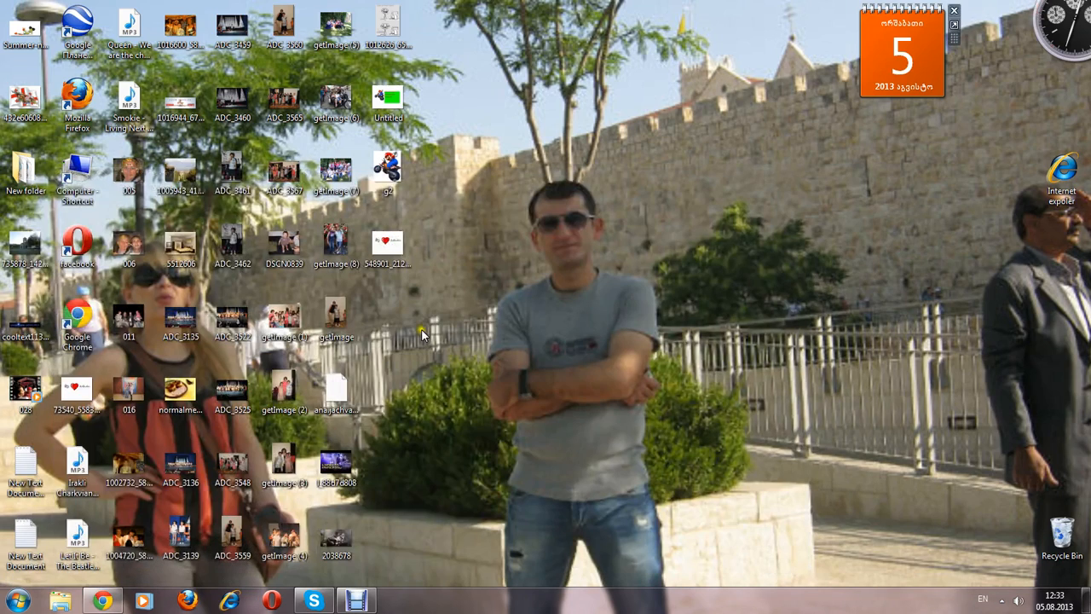
{"action": "left_click", "coordinate": [18, 602]}
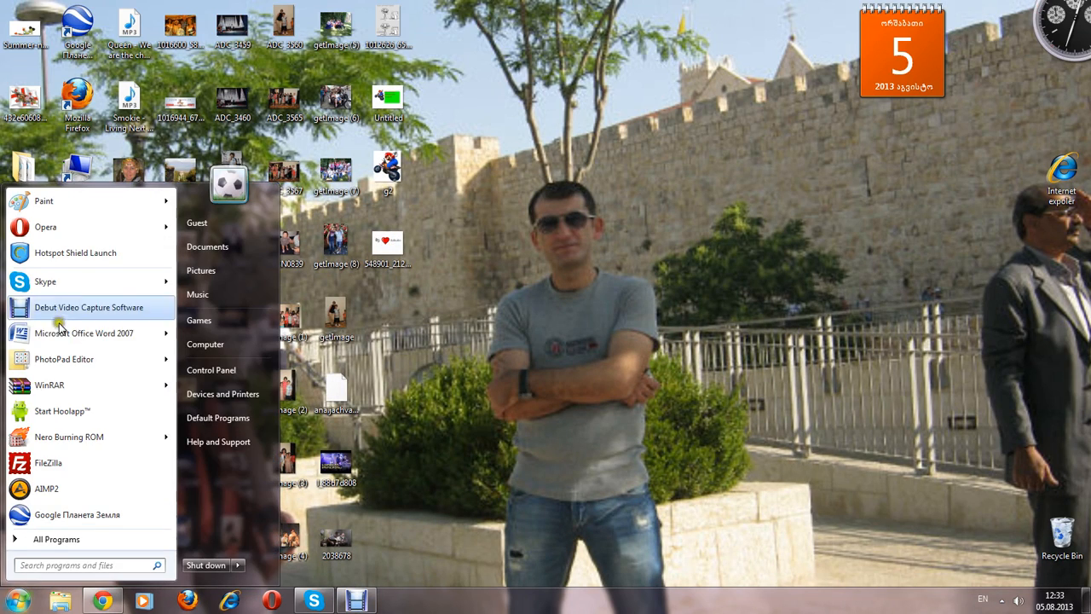
{"action": "left_click", "coordinate": [72, 364]}
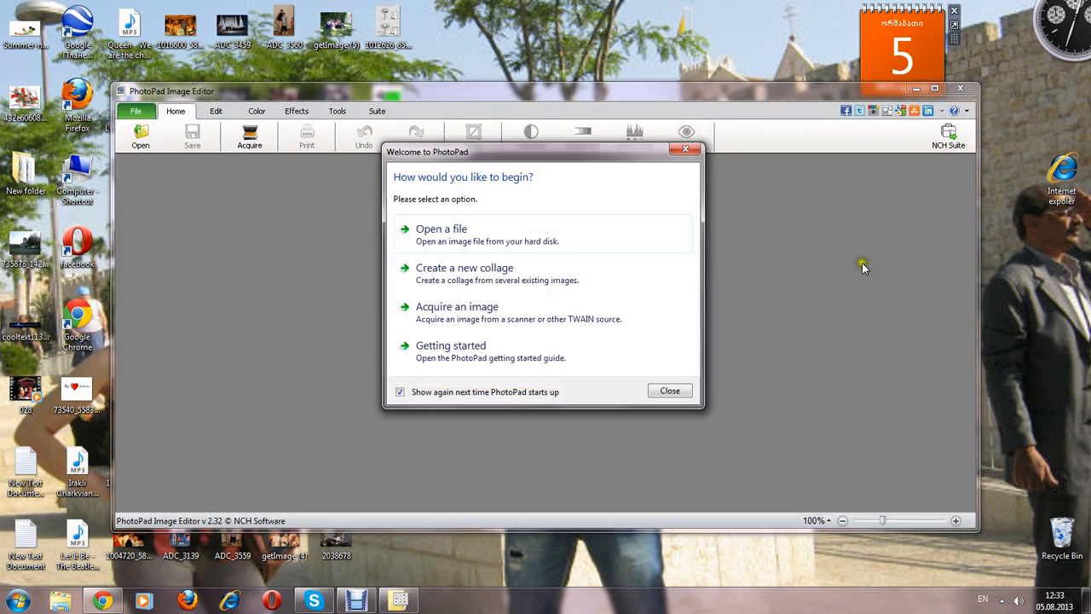
{"action": "left_click", "coordinate": [686, 149]}
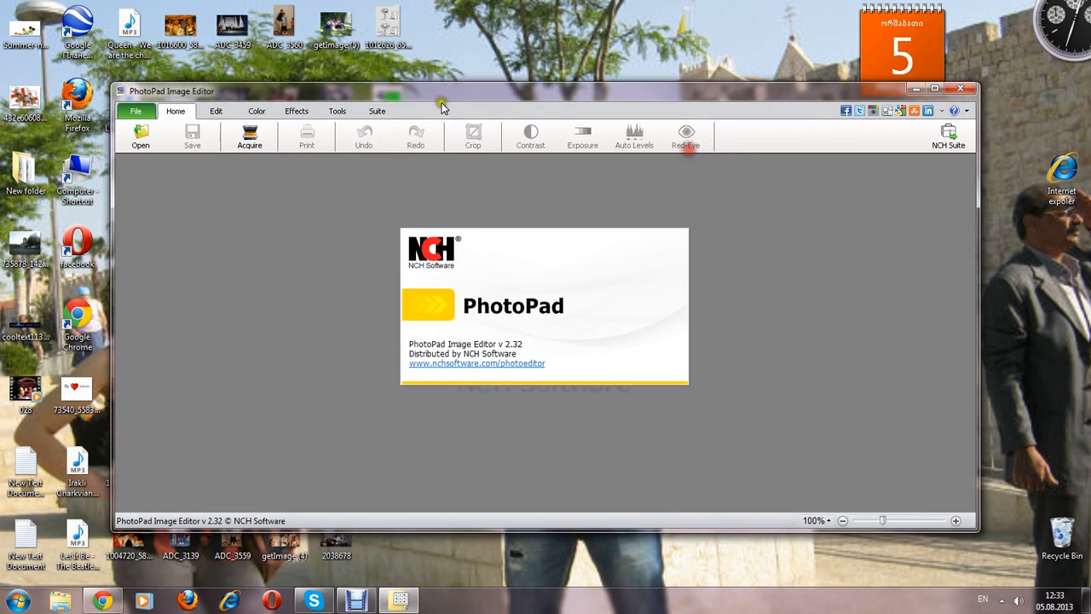
- Create an empty white 1024 x 768 canvas with the Collage tool, without adding any images
{"action": "left_click", "coordinate": [336, 114]}
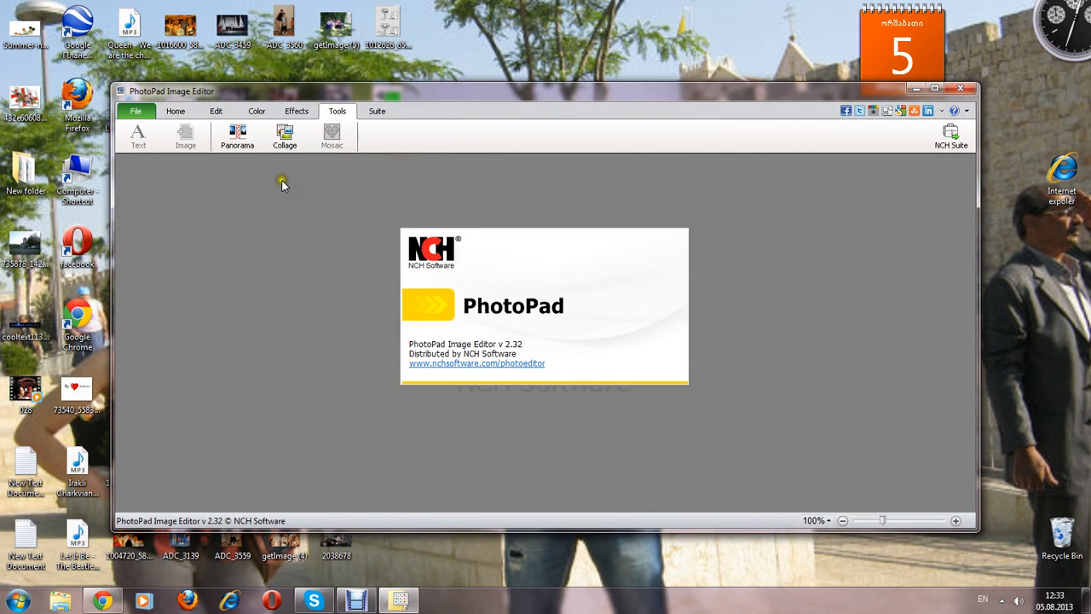
{"action": "left_click", "coordinate": [282, 145]}
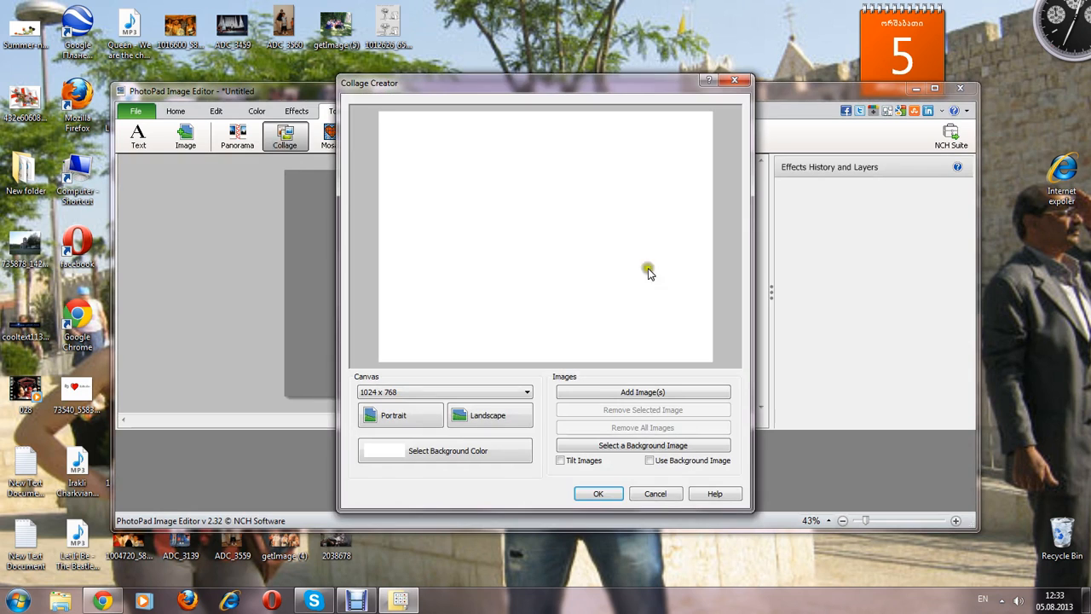
{"action": "left_click", "coordinate": [612, 493]}
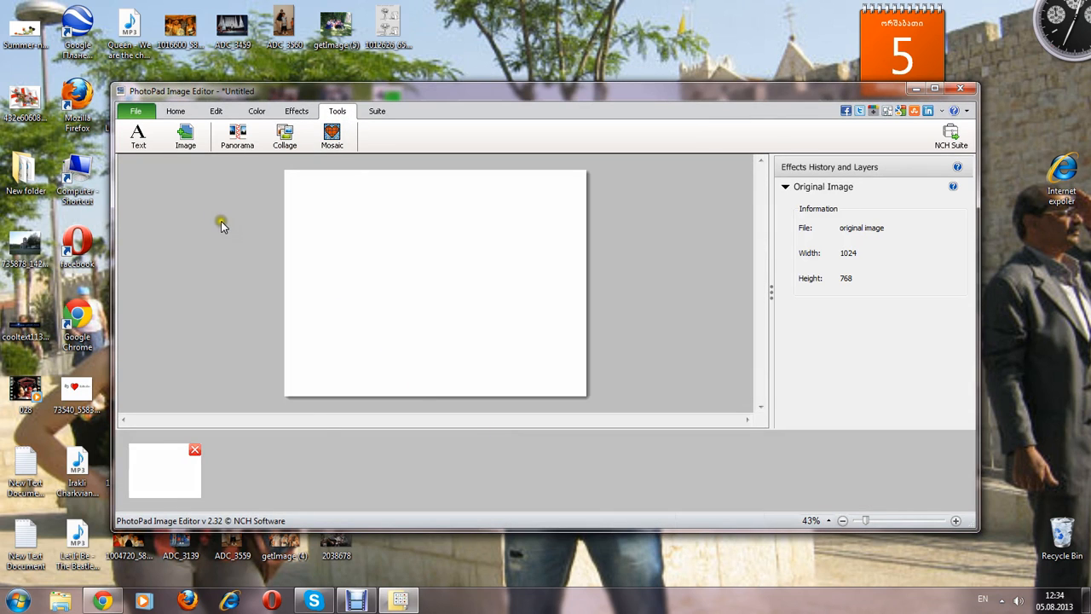
{"action": "left_click", "coordinate": [184, 141]}
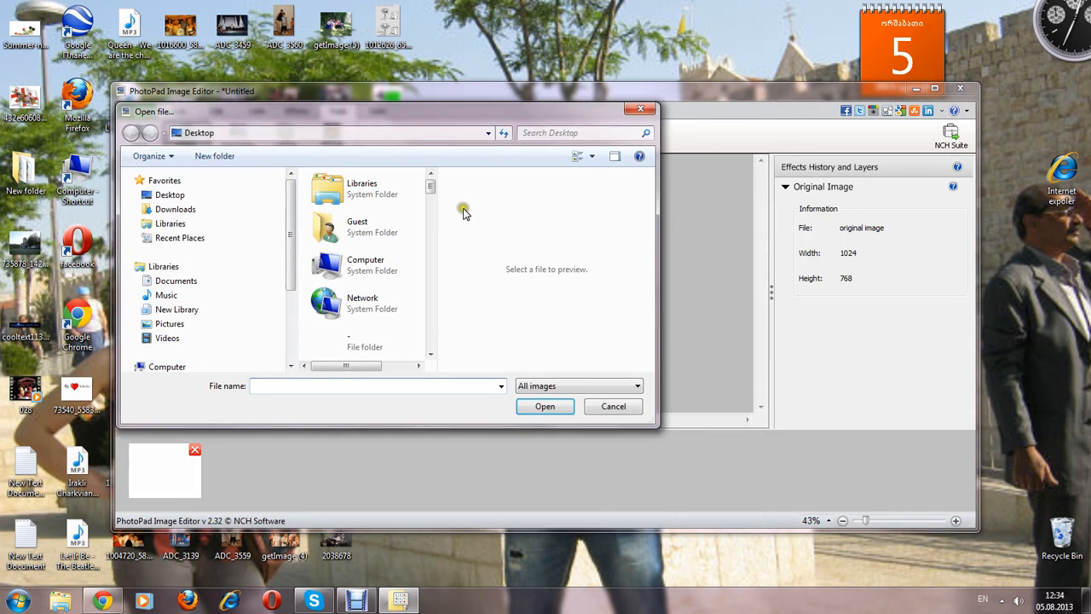
{"action": "left_click", "coordinate": [641, 112]}
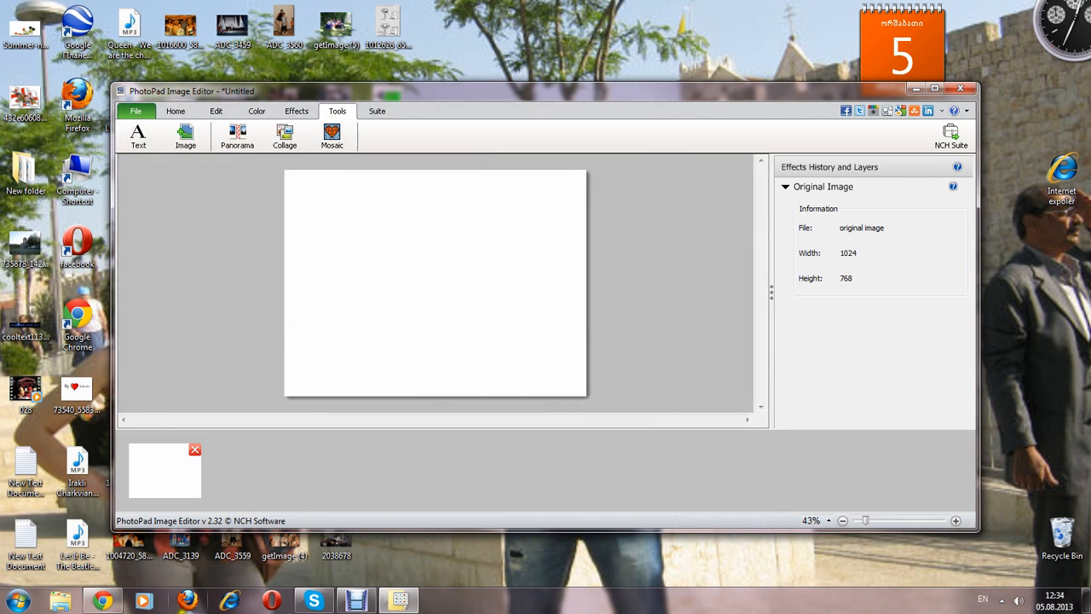
- Switch to Chrome and search Google Images for "webmaster" in a new tab
{"action": "left_click", "coordinate": [102, 601]}
{"action": "left_click", "coordinate": [409, 8]}
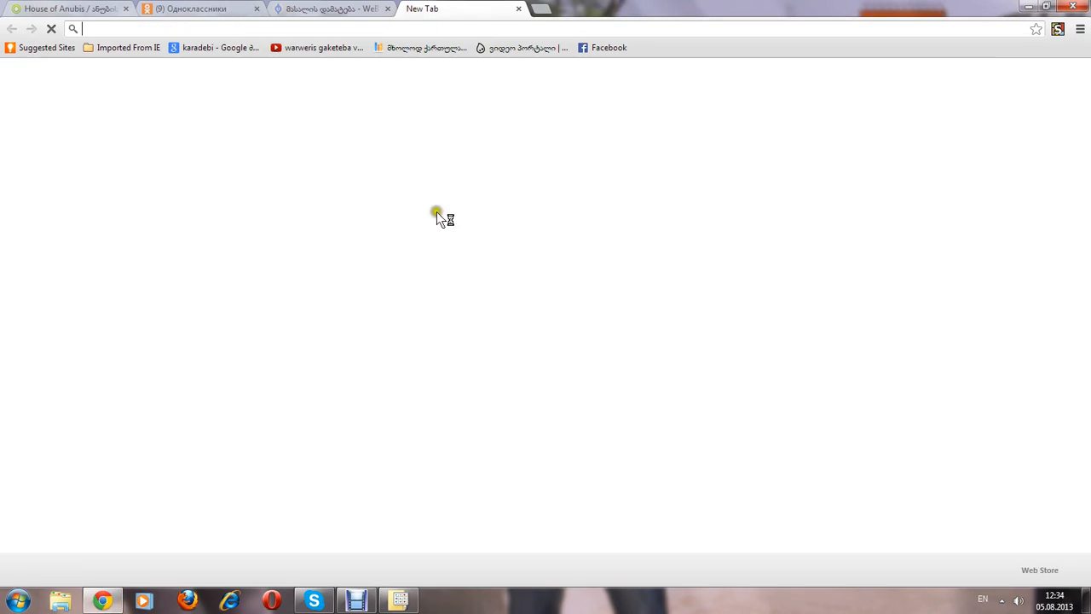
{"action": "left_click", "coordinate": [351, 221]}
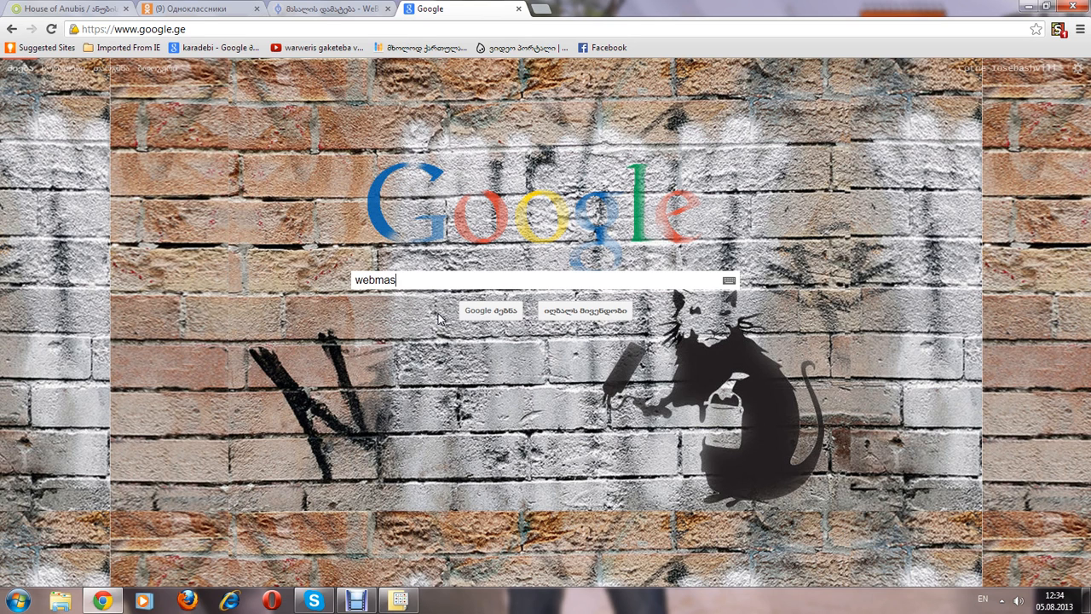
{"action": "key", "text": "Return"}
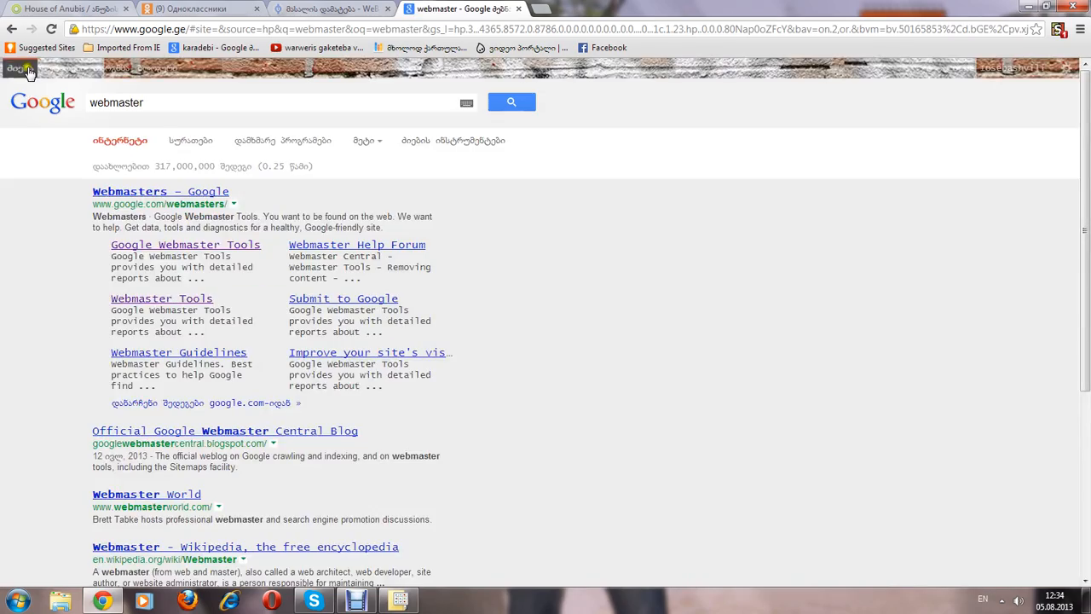
{"action": "left_click", "coordinate": [61, 72]}
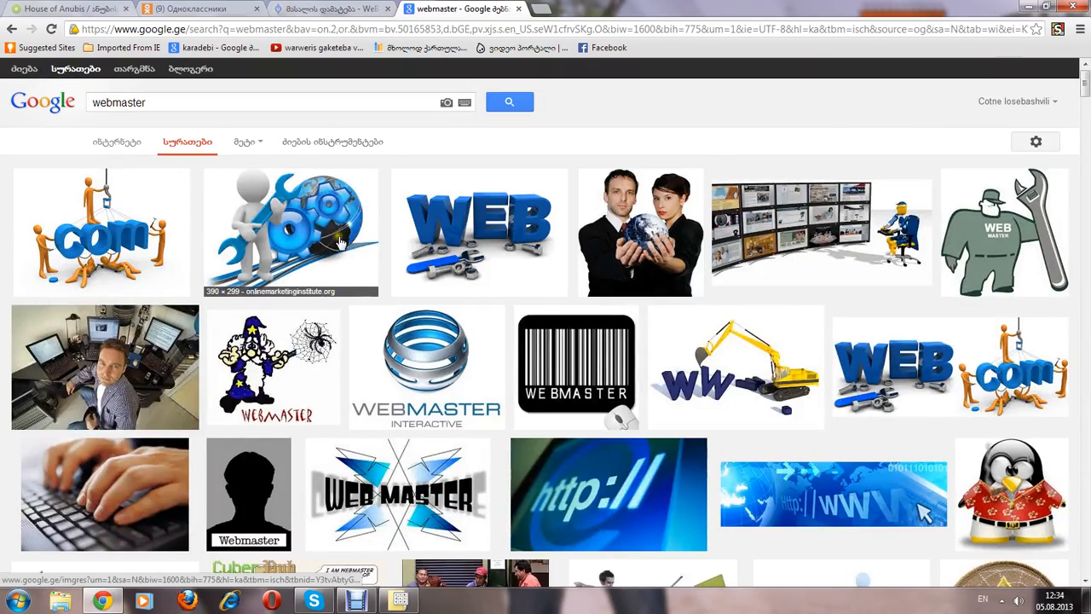
- Find the picture of a white figure holding a blue @ sign among the image results and open its preview
{"action": "scroll", "coordinate": [339, 243], "scroll_direction": "down", "scroll_amount": 5}
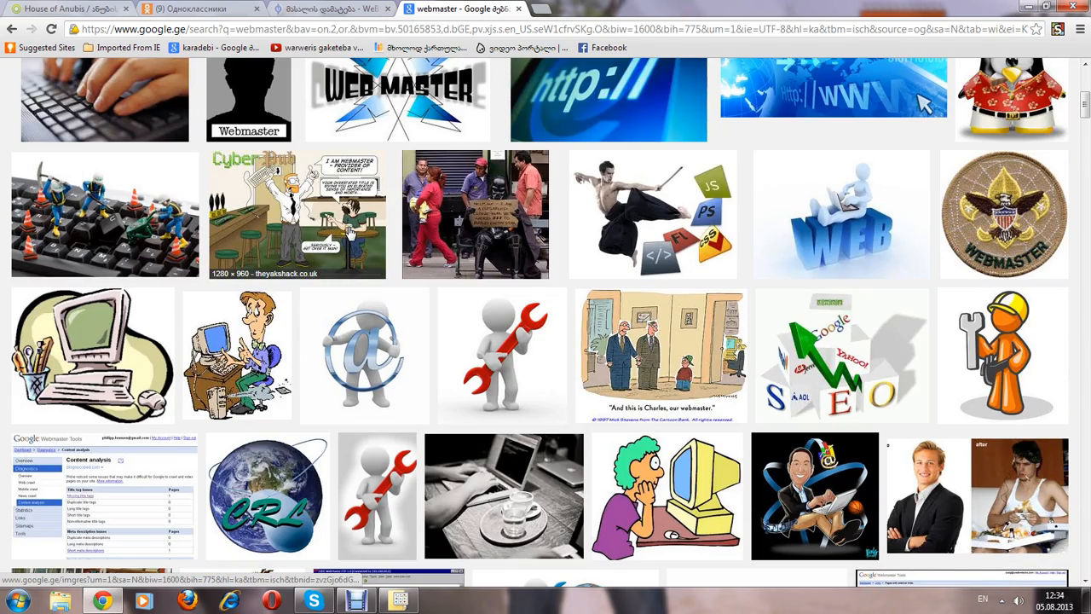
{"action": "scroll", "coordinate": [349, 231], "scroll_direction": "down", "scroll_amount": 3}
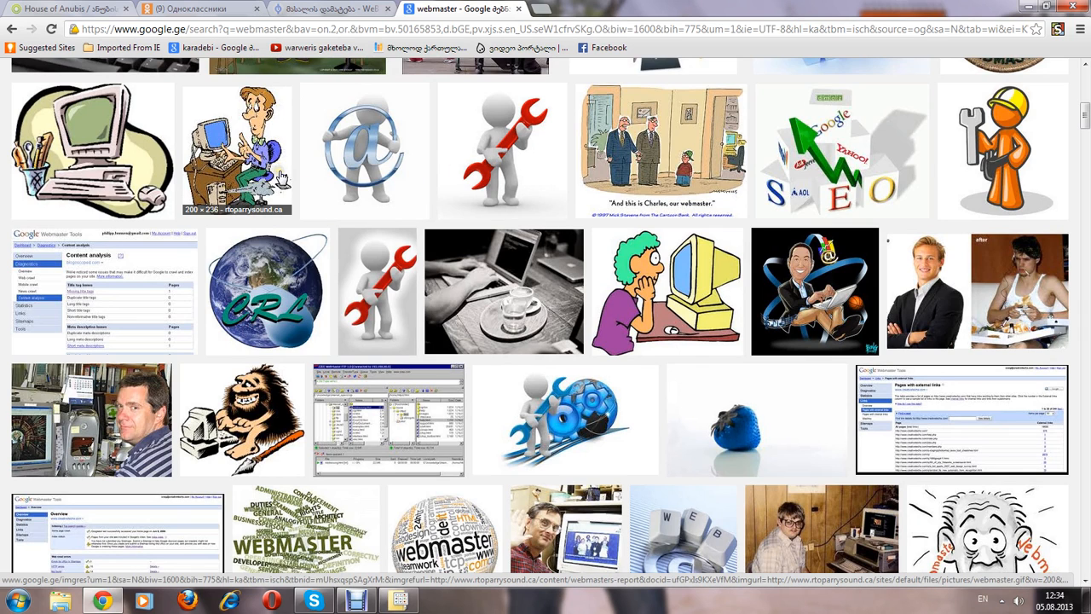
{"action": "right_click", "coordinate": [380, 147]}
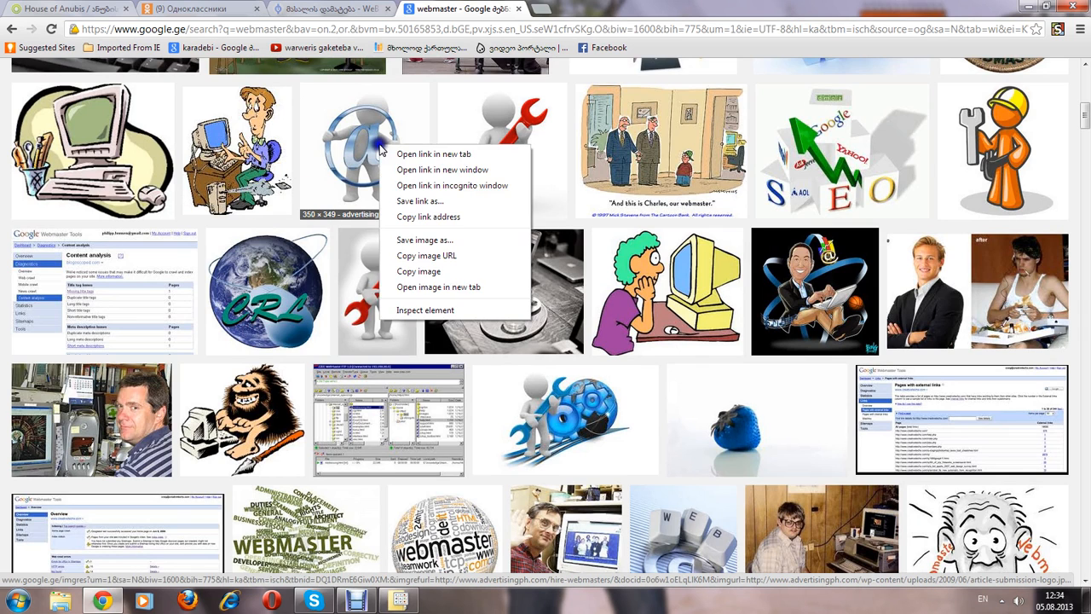
{"action": "key", "text": "Escape"}
{"action": "left_click", "coordinate": [367, 150]}
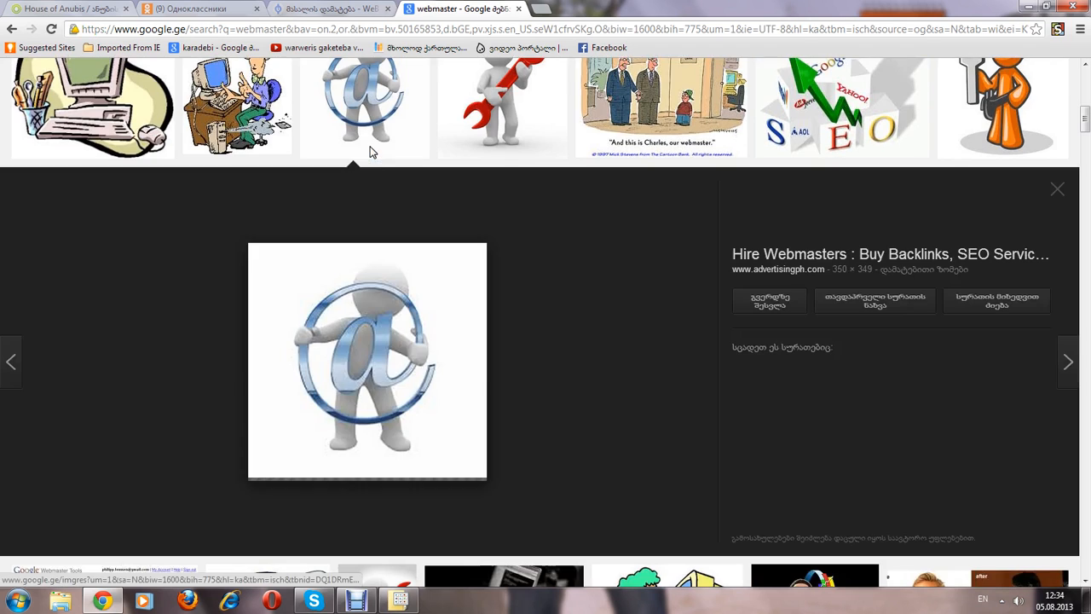
- Save the previewed @ figure picture to the Desktop as the JPEG image "images (1)"
{"action": "right_click", "coordinate": [358, 317]}
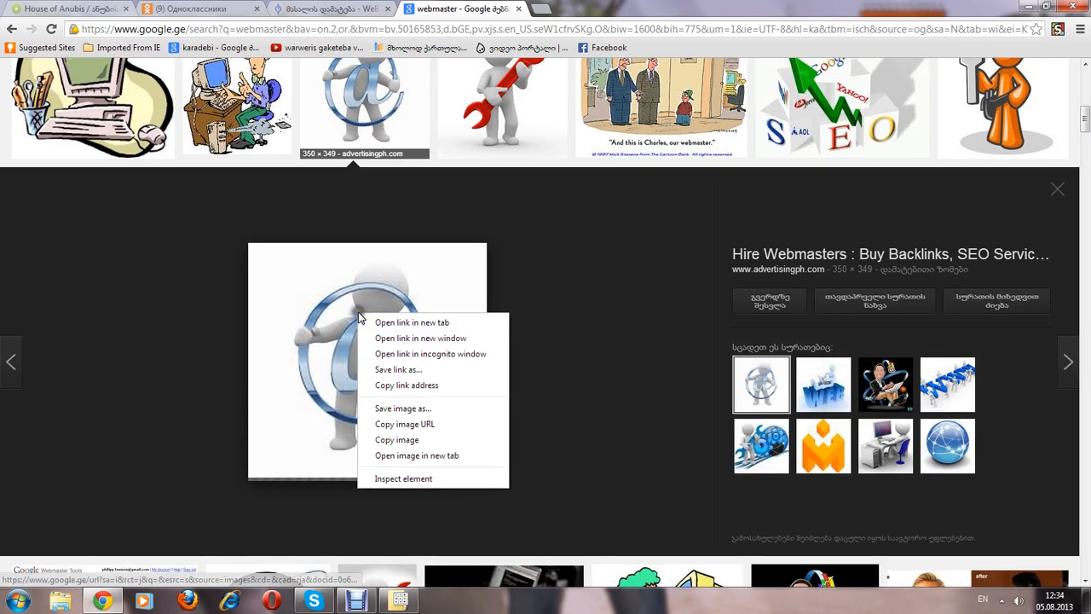
{"action": "left_click", "coordinate": [434, 410]}
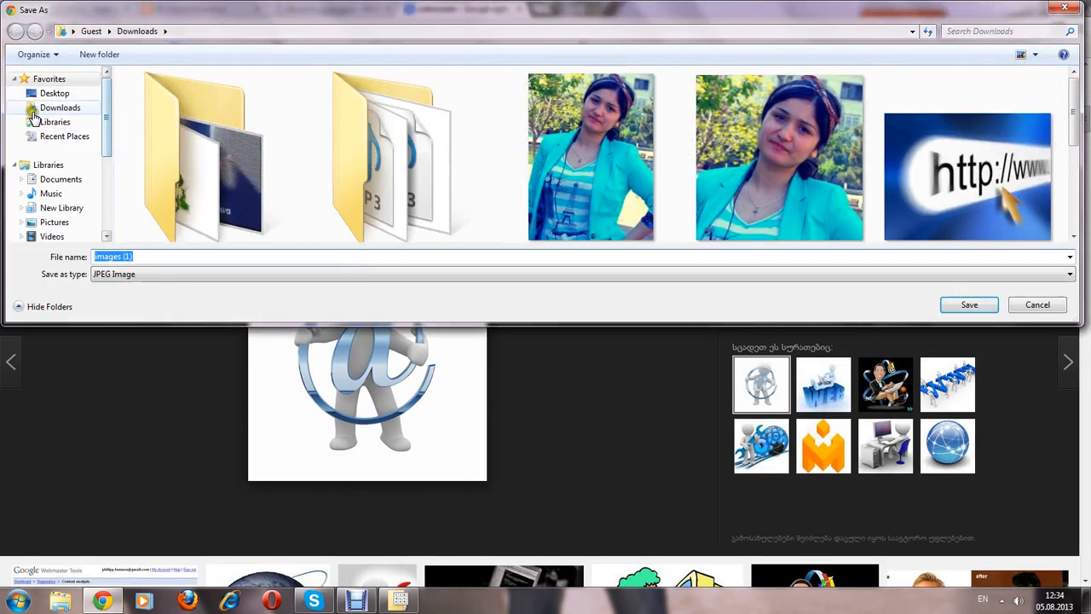
{"action": "left_click", "coordinate": [54, 94]}
{"action": "left_click", "coordinate": [968, 304]}
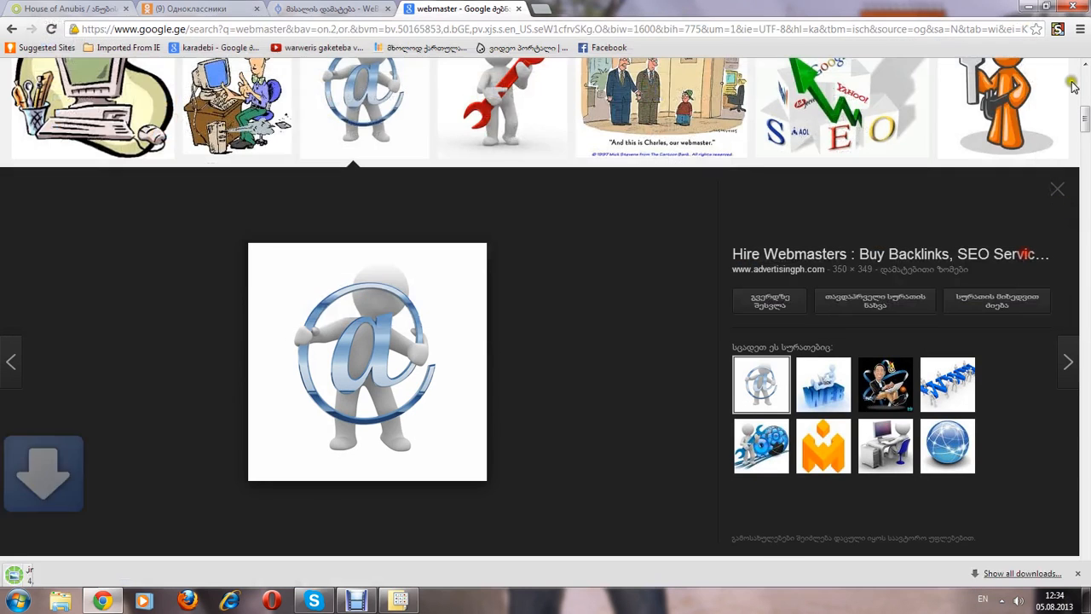
- Switch to PhotoPad, overlay "images (1)" from the Desktop on the canvas, enlarge it to about 269 x 268 and move it to the canvas's left side
{"action": "left_click", "coordinate": [1027, 7]}
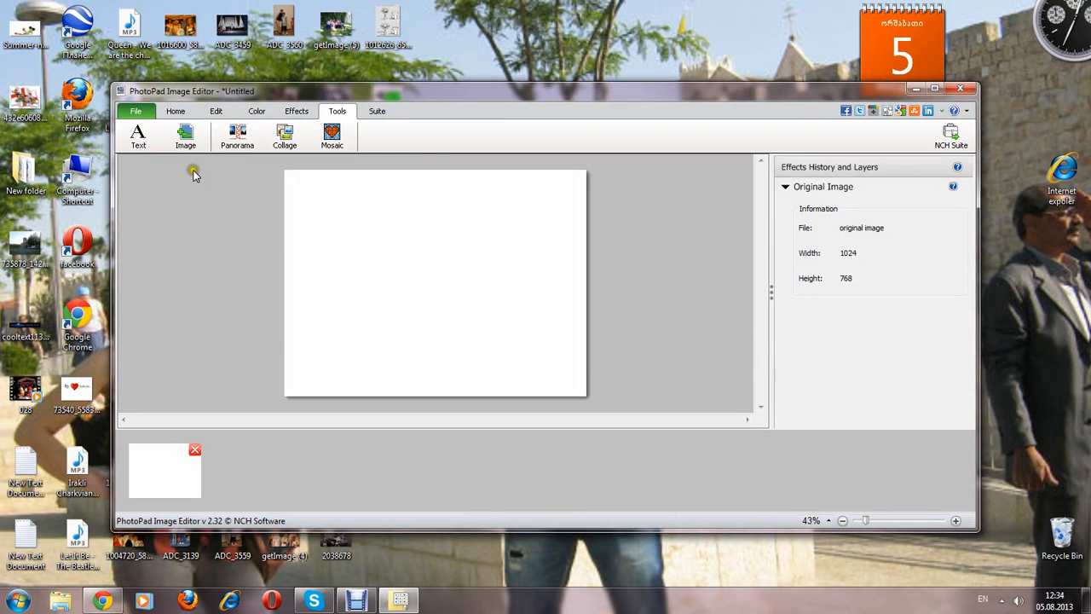
{"action": "left_click", "coordinate": [185, 143]}
{"action": "left_click_drag", "start_coordinate": [596, 177], "coordinate": [593, 375]}
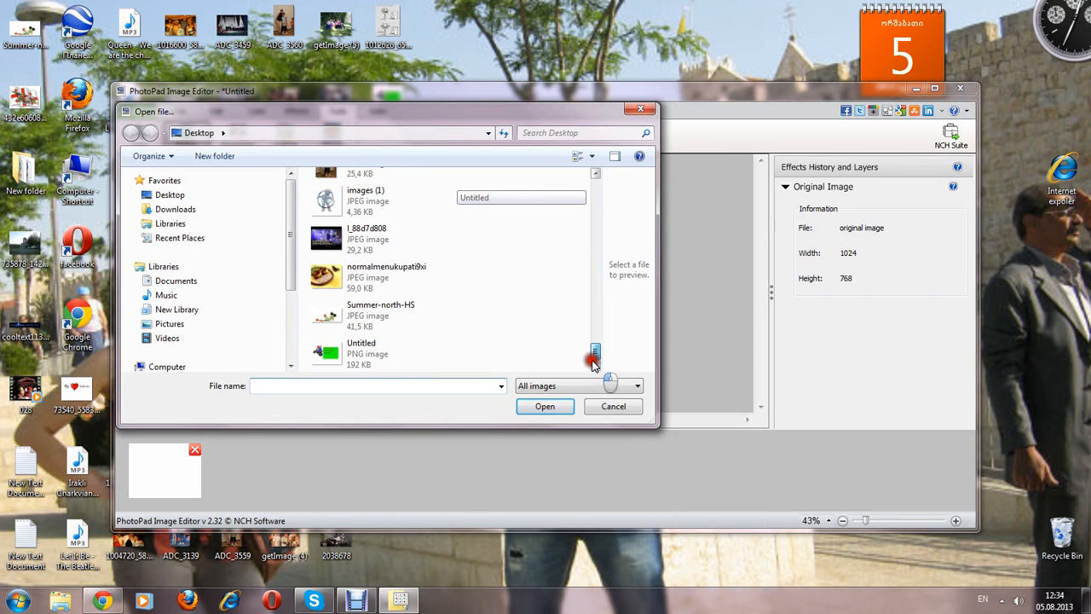
{"action": "double_click", "coordinate": [401, 202]}
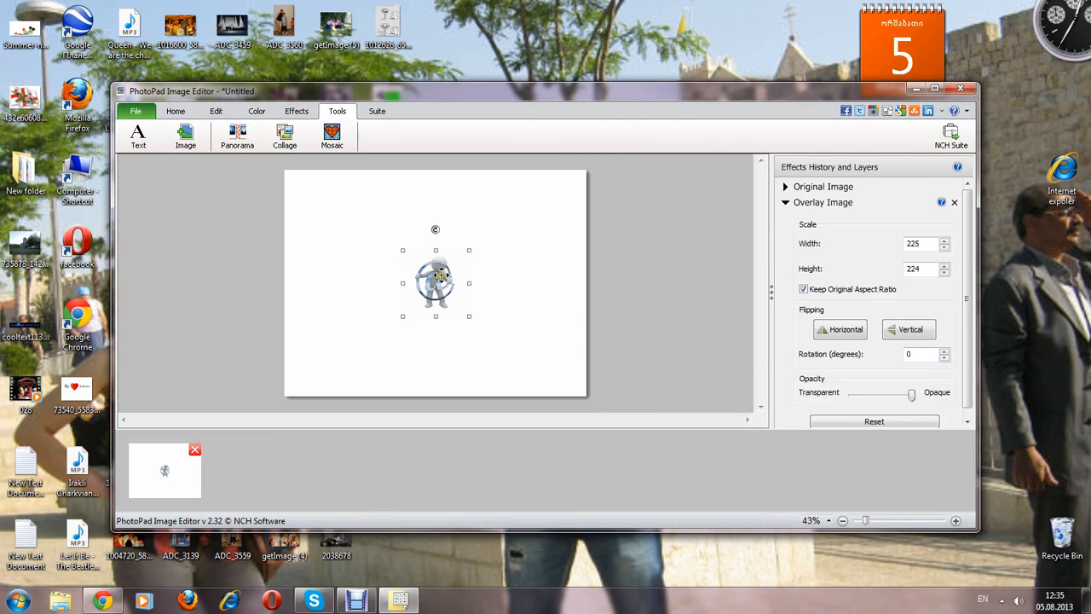
{"action": "left_click_drag", "start_coordinate": [465, 315], "coordinate": [396, 305]}
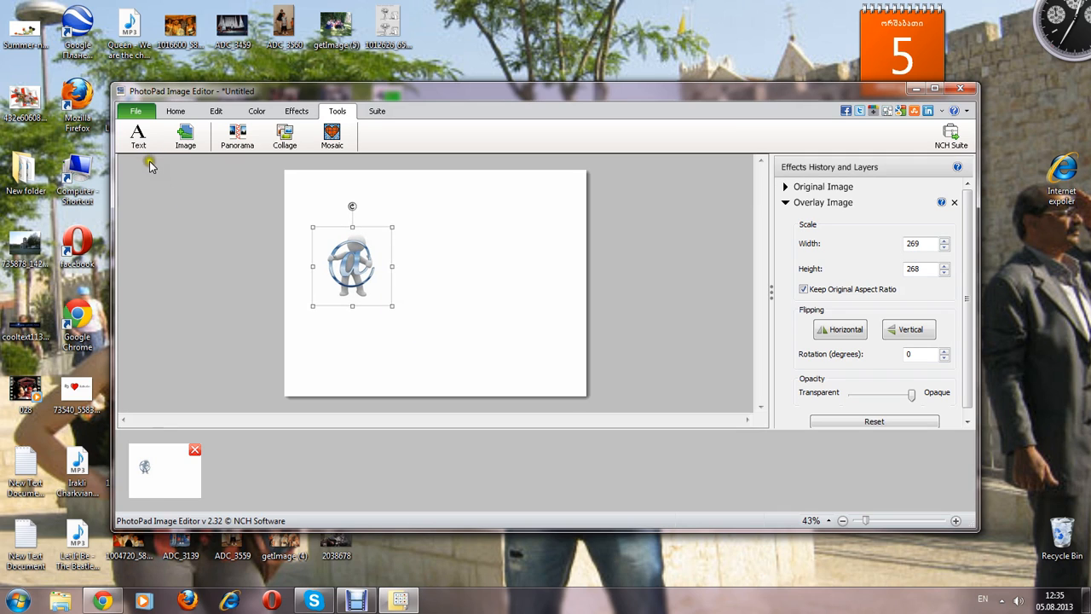
- Add a text box beside the @ figure and replace its placeholder with the Georgian line "გაკვეთილების პორტალი!"
{"action": "left_click", "coordinate": [139, 140]}
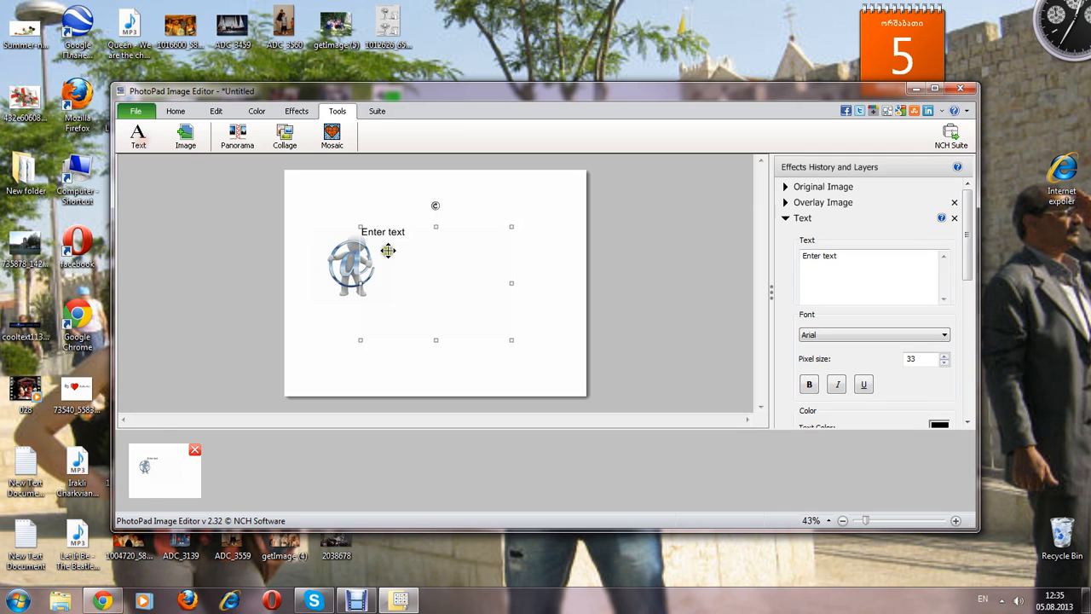
{"action": "left_click_drag", "start_coordinate": [471, 267], "coordinate": [471, 273]}
{"action": "left_click", "coordinate": [867, 259]}
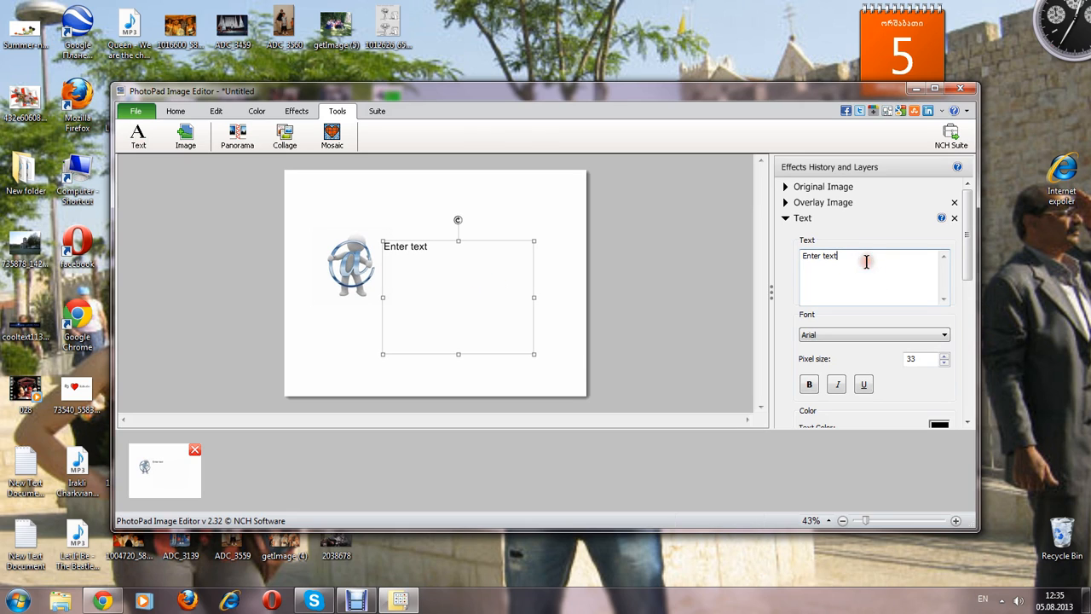
{"action": "key", "text": "BackSpace"}
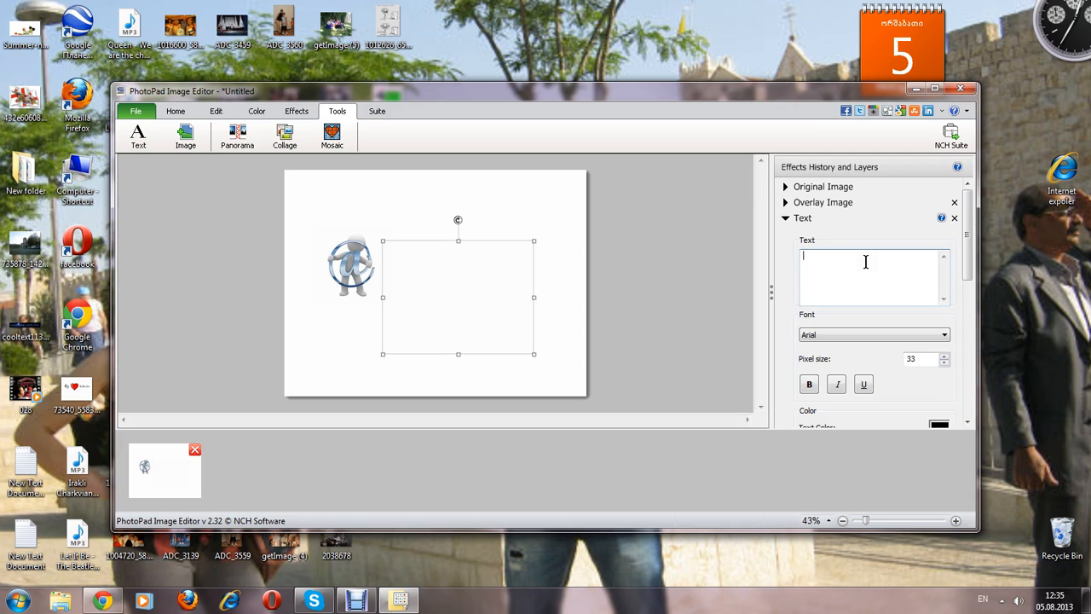
{"action": "key", "text": "alt+shift"}
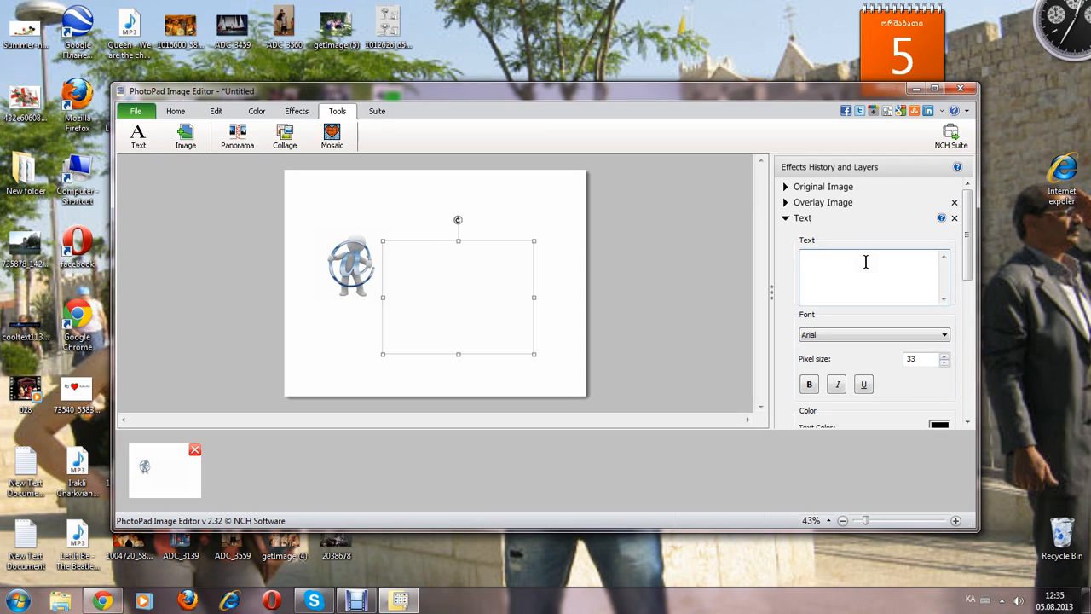
{"action": "type", "text": "ა"}
{"action": "type", "text": "აკვეთილ"}
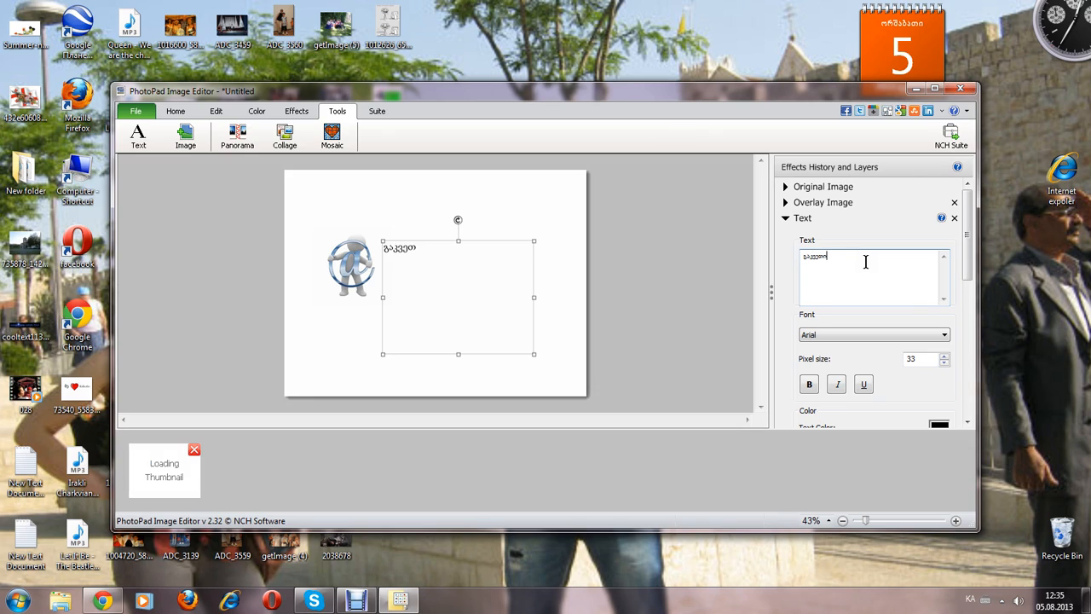
{"action": "type", "text": "ების"}
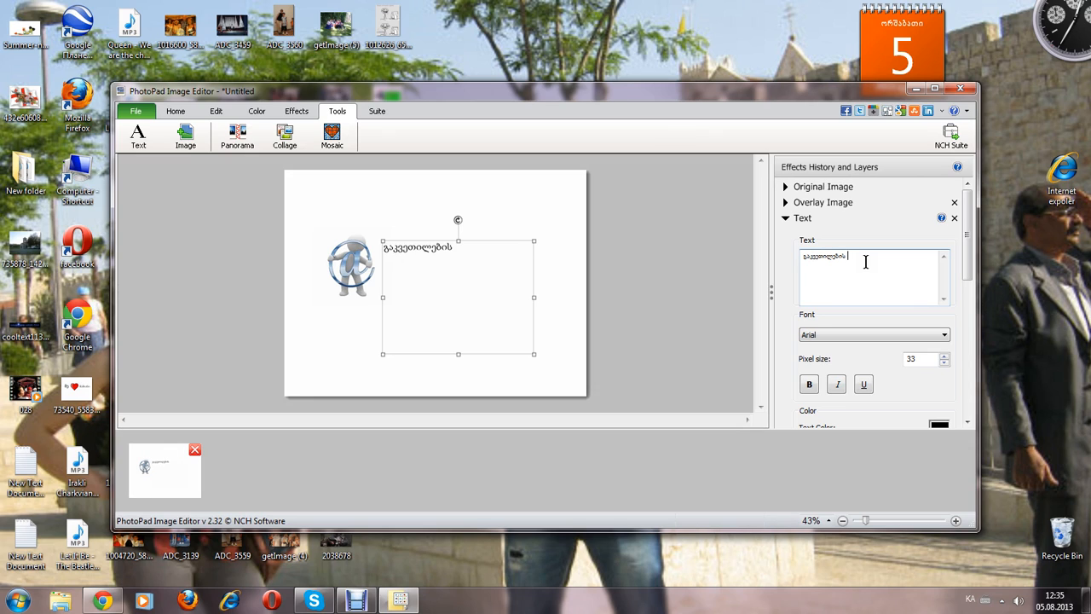
{"action": "type", "text": " შორტალი"}
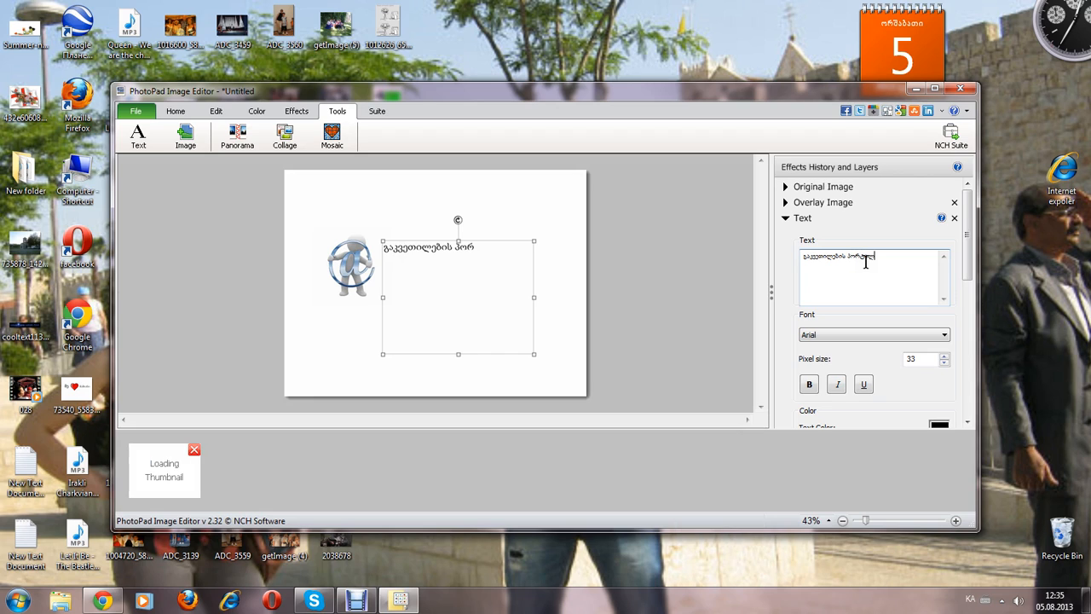
{"action": "type", "text": "!"}
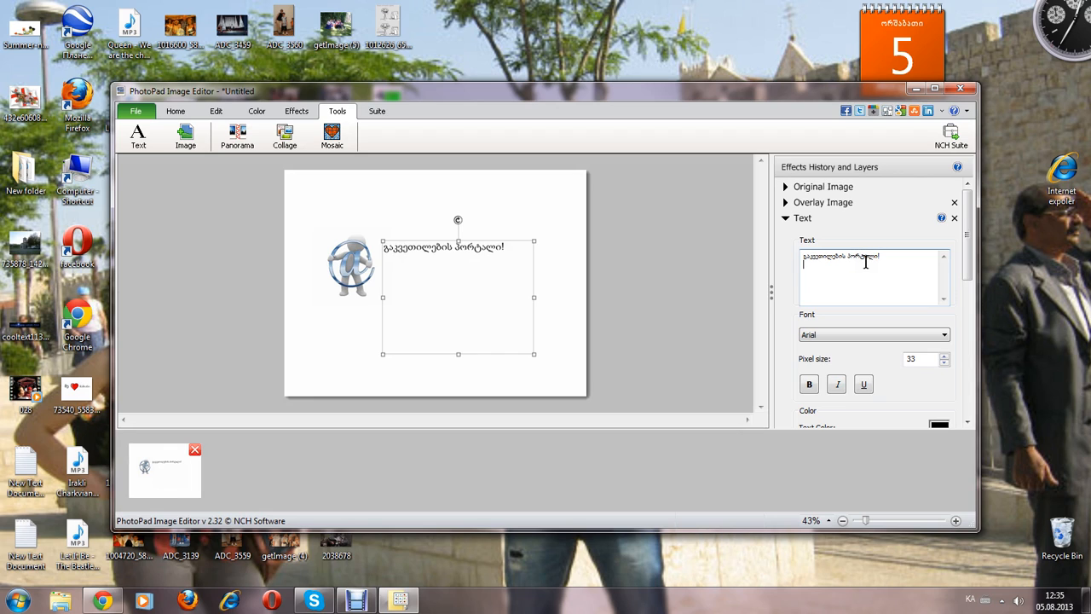
- Add the lines "webdles.ucoz.net" and "lessons portal!" below the Georgian line, with a blank line before each
{"action": "key", "text": "Return"}
{"action": "key", "text": "alt+shift"}
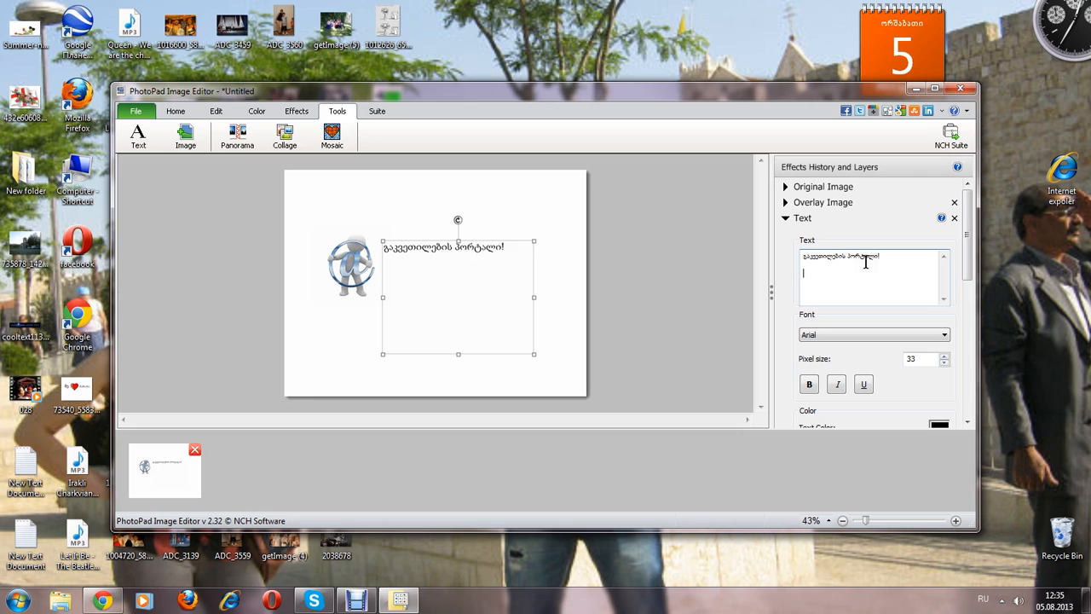
{"action": "key", "text": "alt+shift"}
{"action": "type", "text": "webdle"}
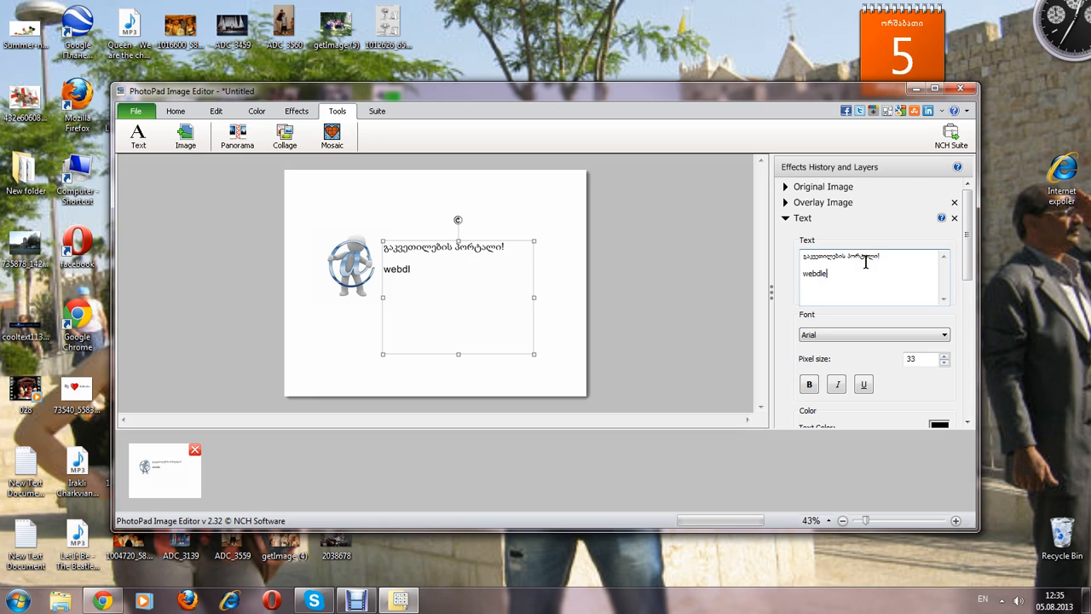
{"action": "type", "text": "s"}
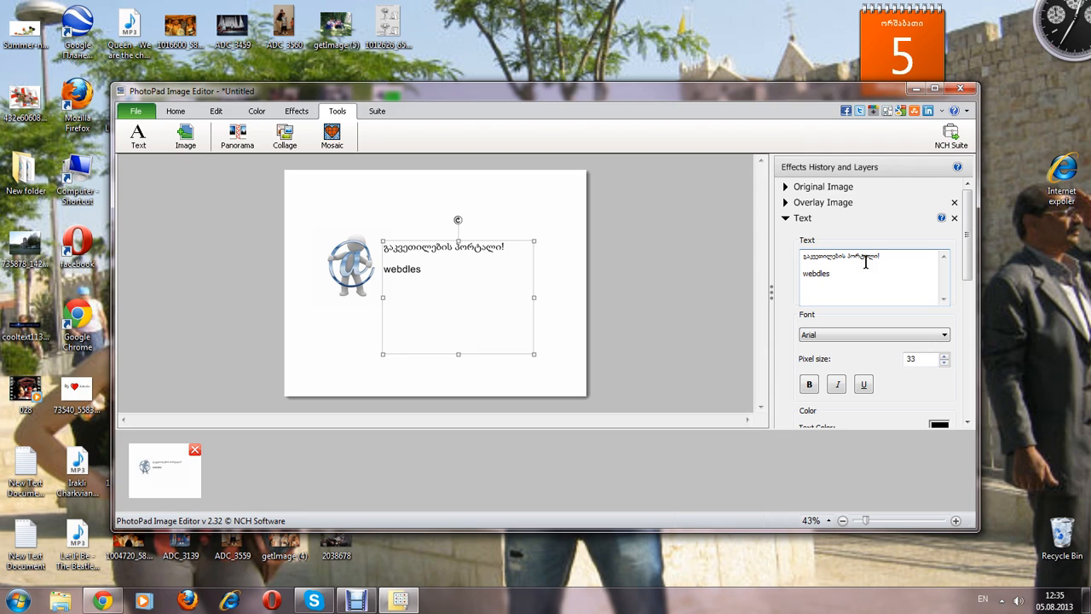
{"action": "type", "text": ".ucoz.net"}
{"action": "type", "text": "lesso"}
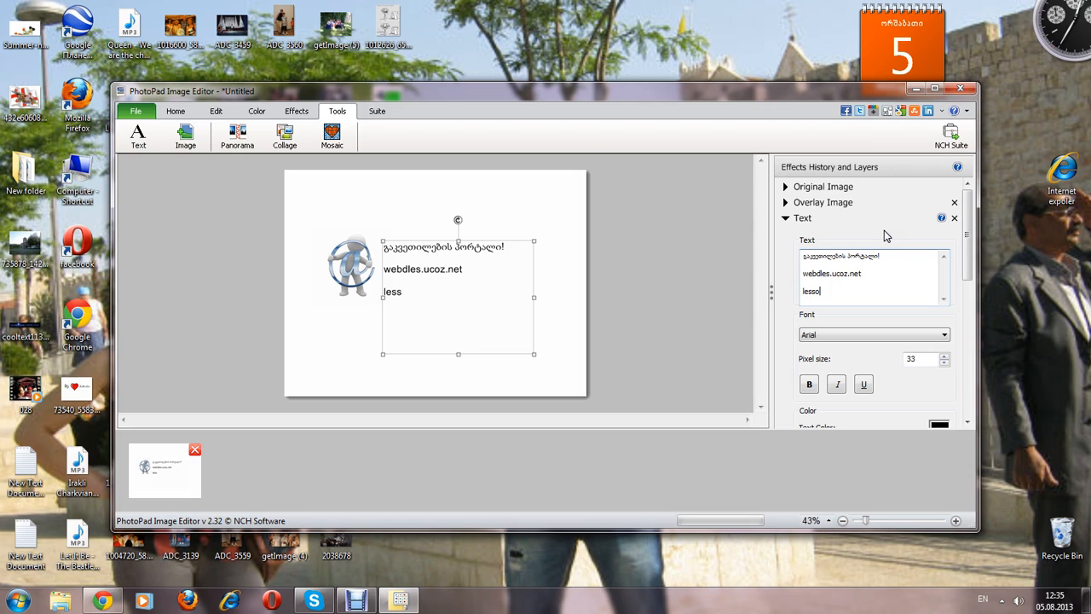
{"action": "type", "text": "ns por"}
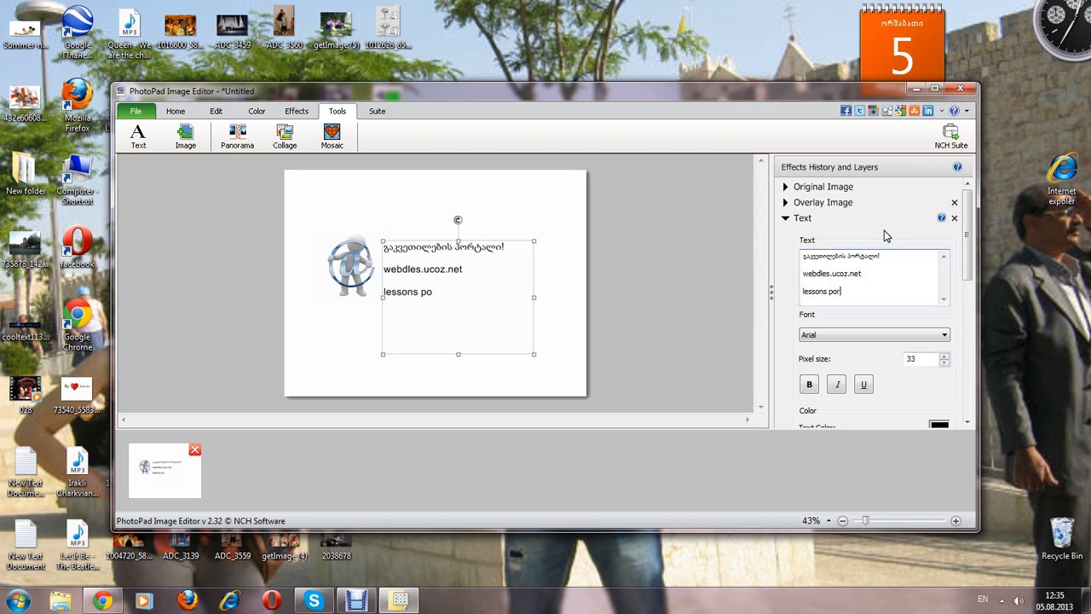
{"action": "type", "text": "tal!"}
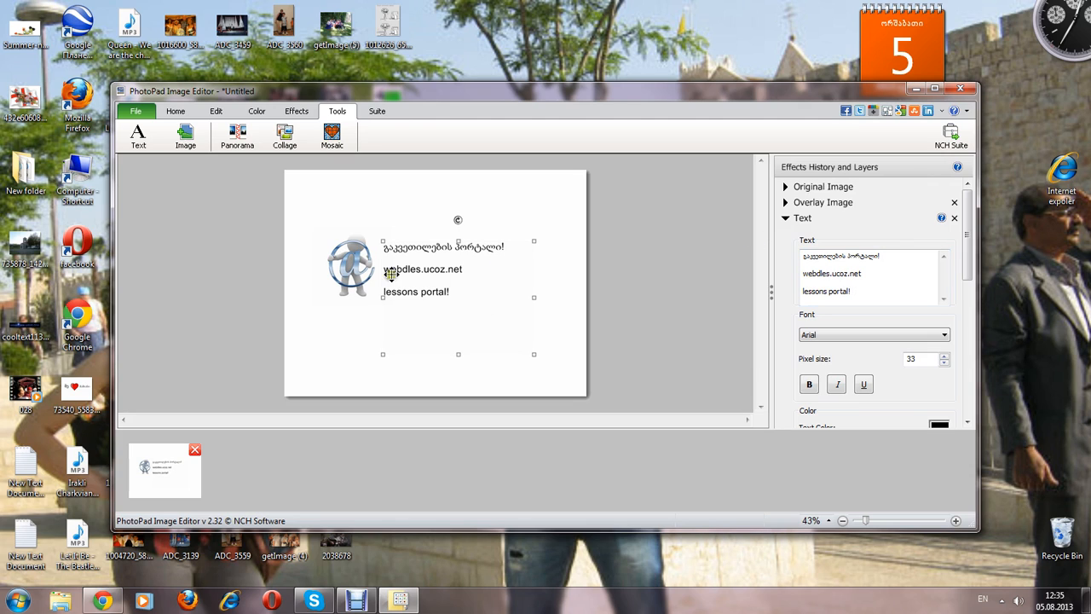
- Format the three-line text as bold, italic and underlined
{"action": "left_click", "coordinate": [365, 269]}
{"action": "left_click", "coordinate": [907, 309]}
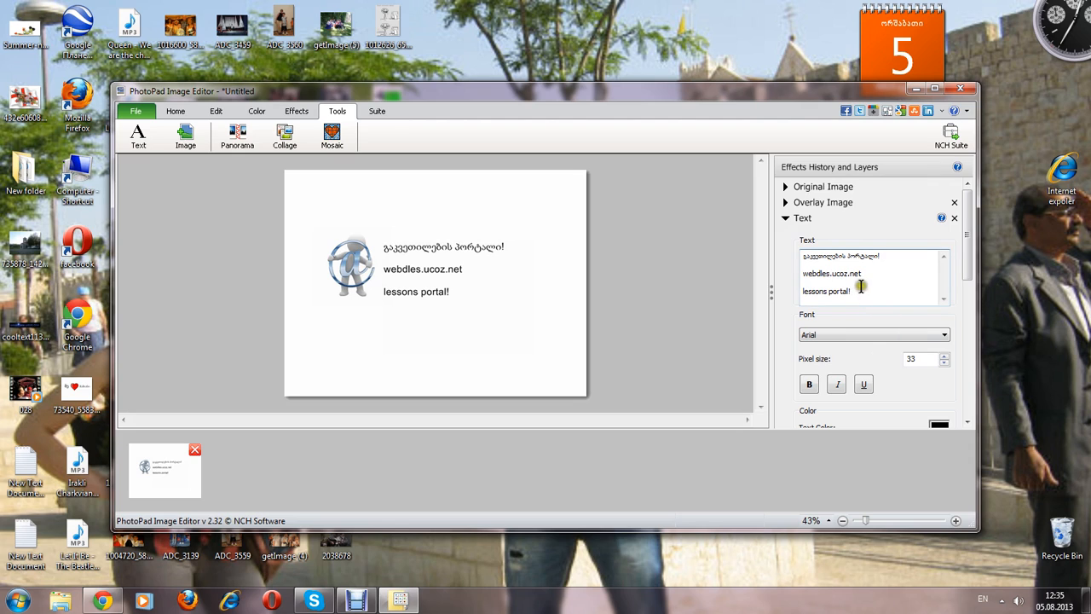
{"action": "left_click", "coordinate": [808, 385]}
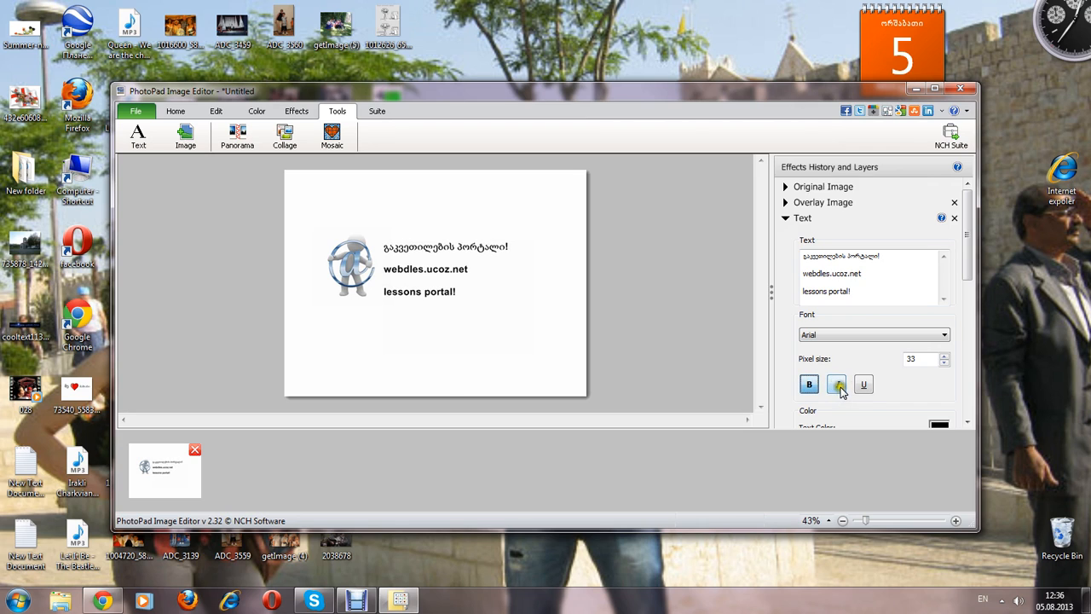
{"action": "left_click", "coordinate": [838, 388]}
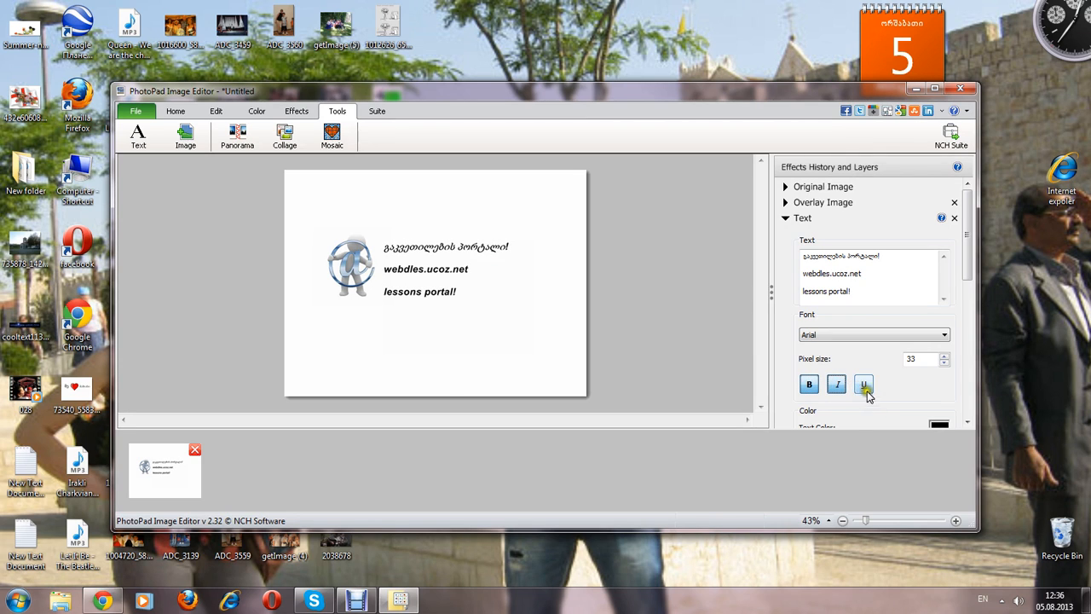
{"action": "left_click", "coordinate": [863, 387]}
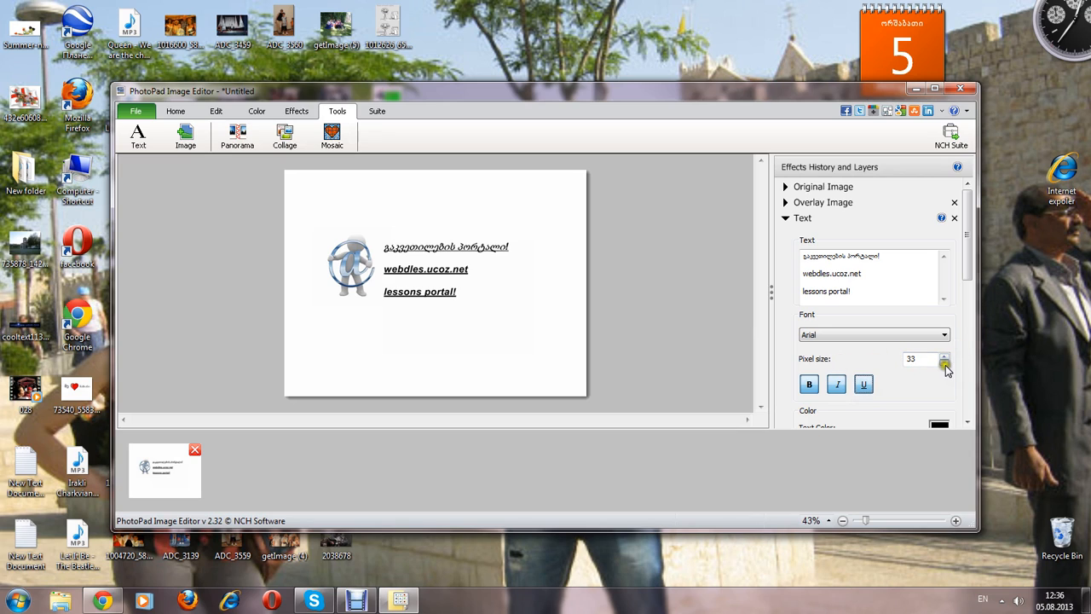
- Set the text's pixel size to 36 and its color to orange
{"action": "left_click", "coordinate": [945, 355]}
{"action": "left_click", "coordinate": [945, 355]}
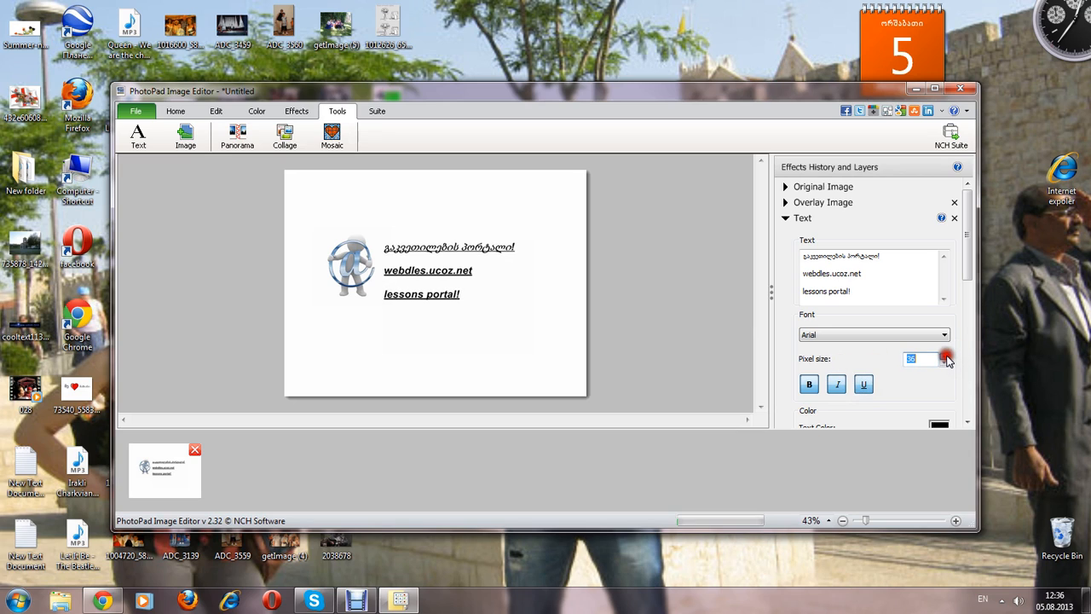
{"action": "left_click", "coordinate": [946, 355]}
{"action": "left_click", "coordinate": [945, 356]}
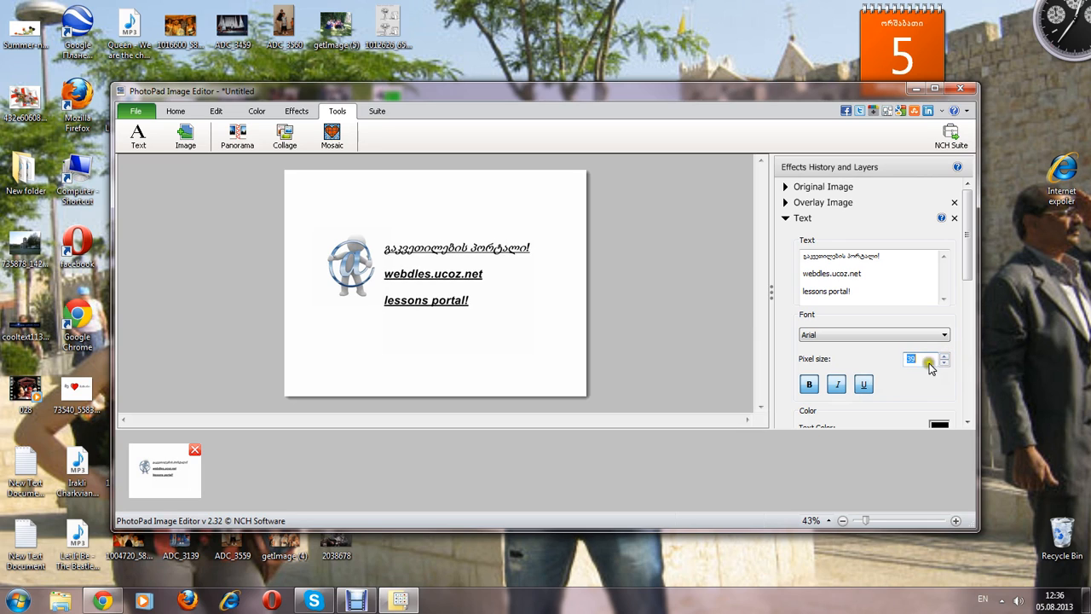
{"action": "left_click", "coordinate": [945, 363]}
{"action": "left_click", "coordinate": [945, 363]}
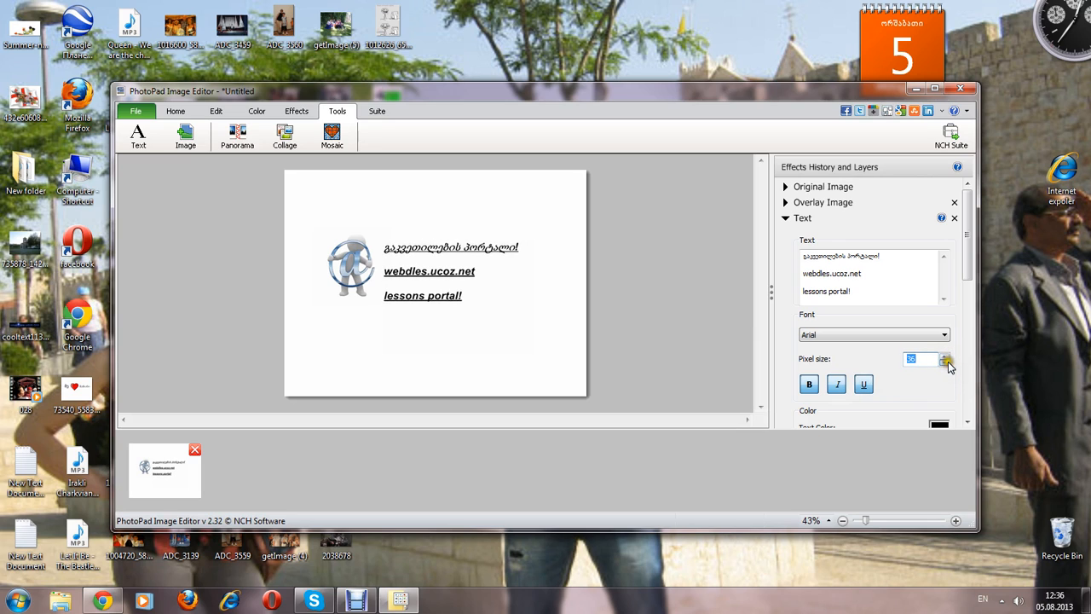
{"action": "left_click", "coordinate": [945, 362]}
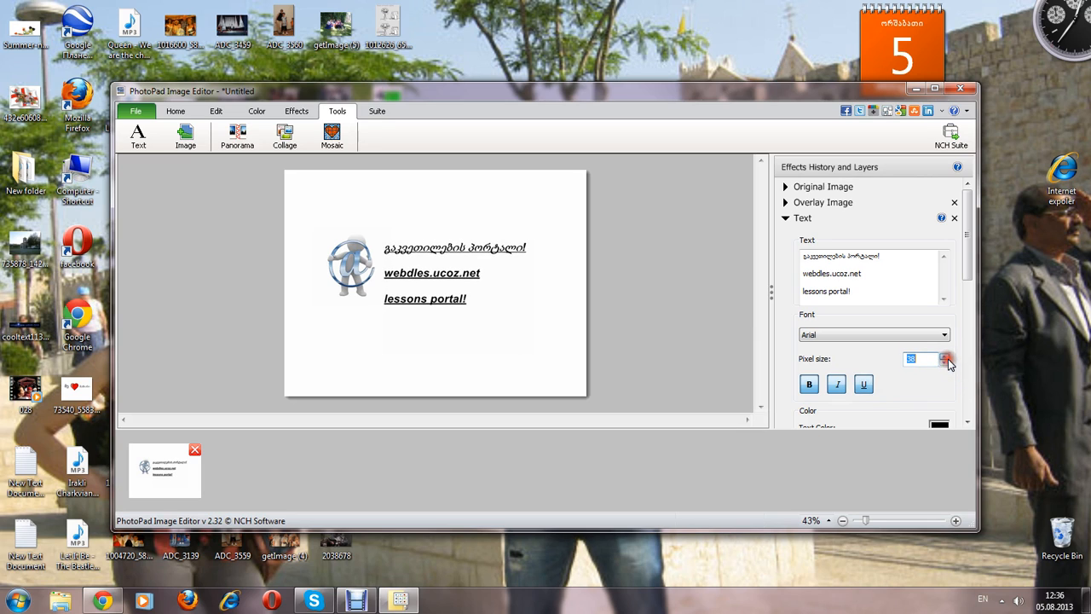
{"action": "left_click", "coordinate": [939, 424]}
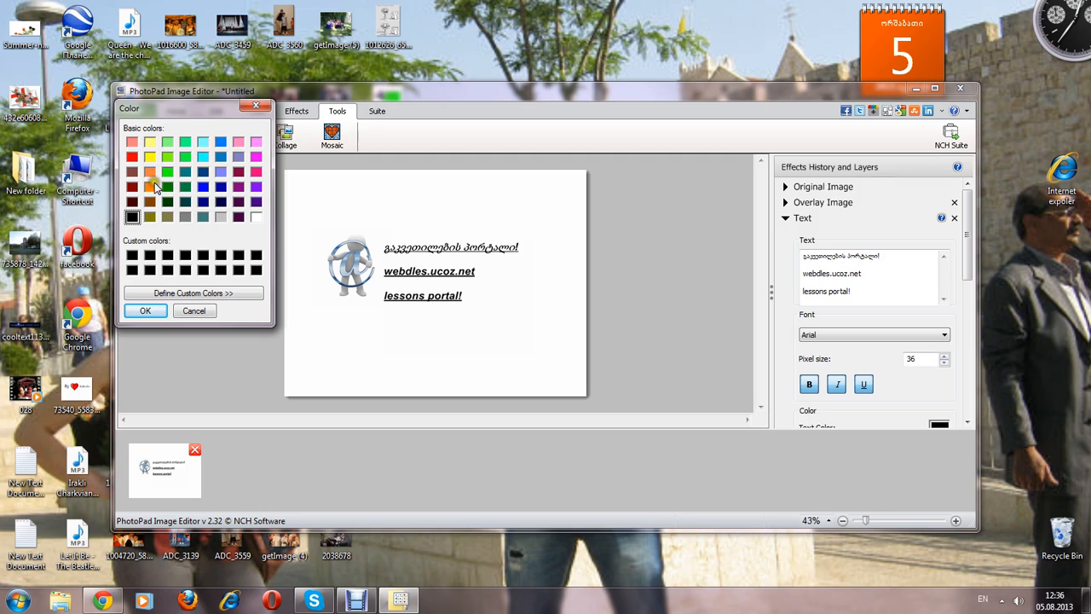
{"action": "left_click", "coordinate": [146, 310]}
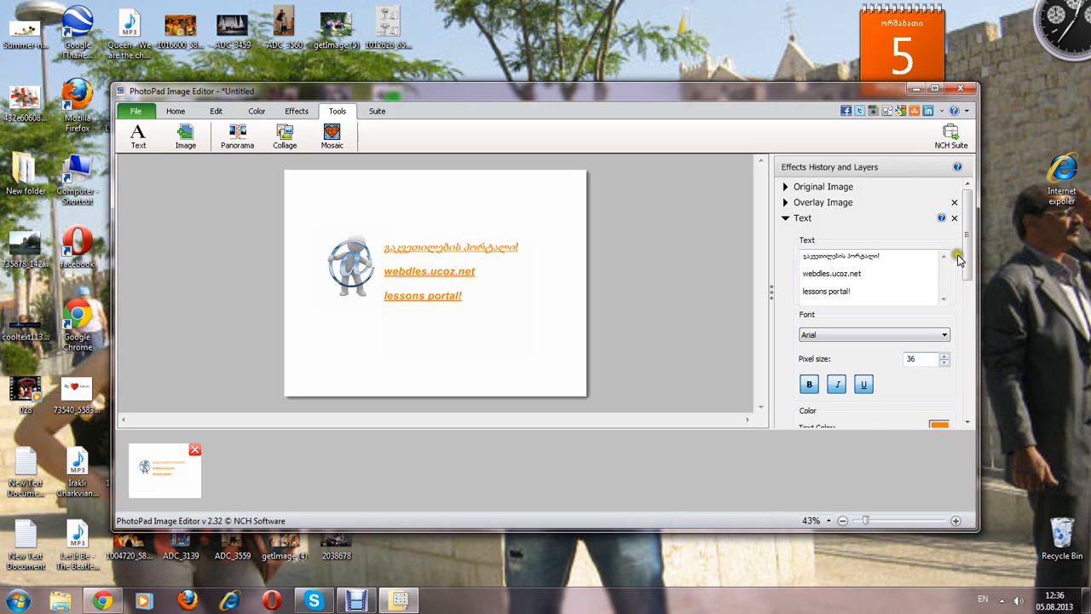
- Try a dark blue background behind the text, and turn the background off again
{"action": "left_click_drag", "start_coordinate": [960, 255], "coordinate": [959, 286]}
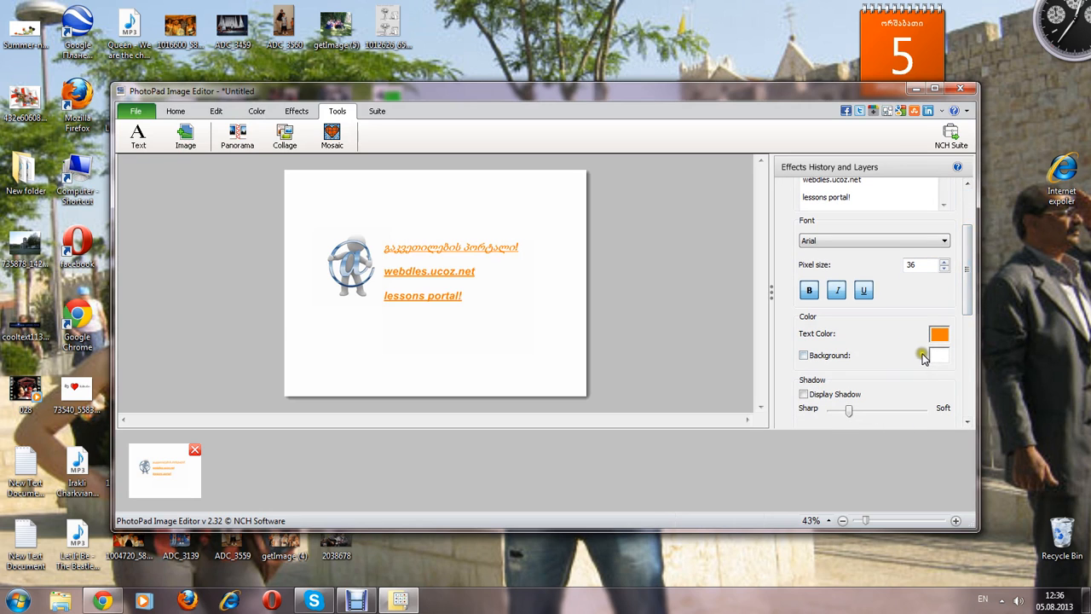
{"action": "left_click", "coordinate": [938, 355]}
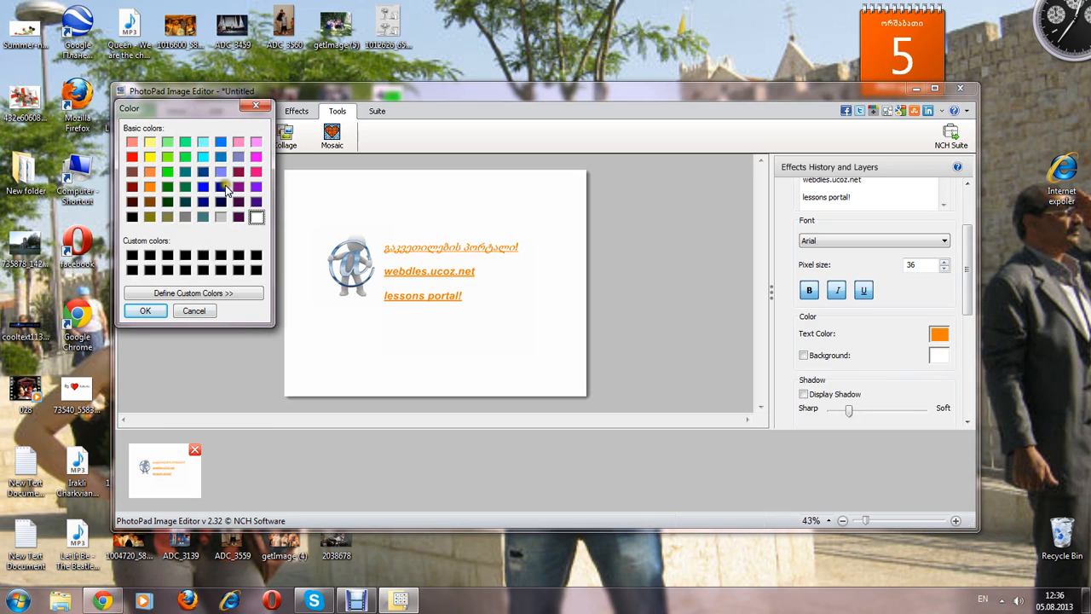
{"action": "left_click", "coordinate": [145, 310]}
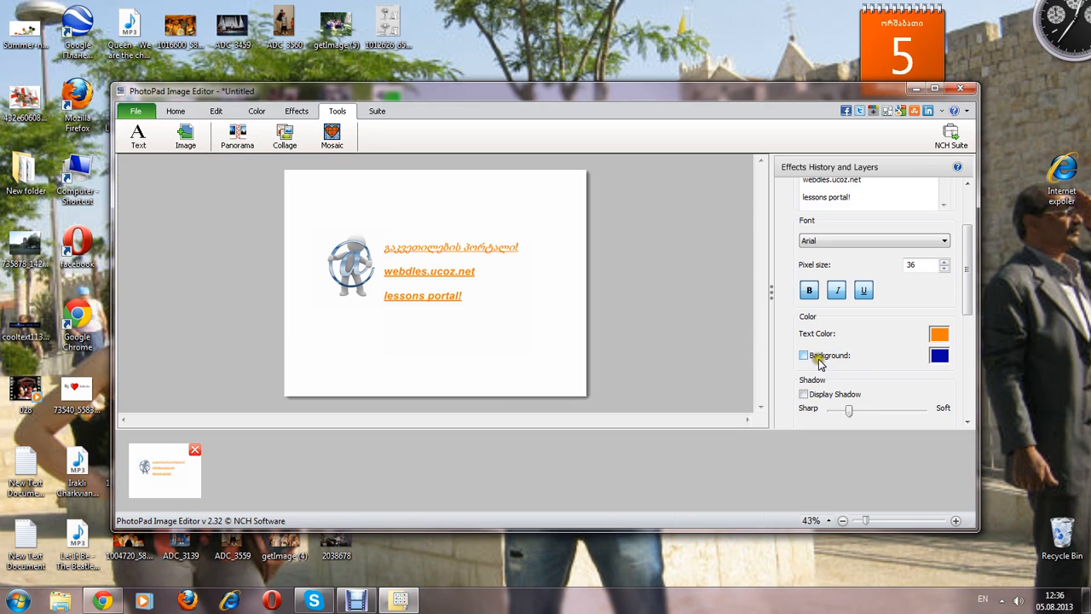
{"action": "left_click", "coordinate": [804, 356]}
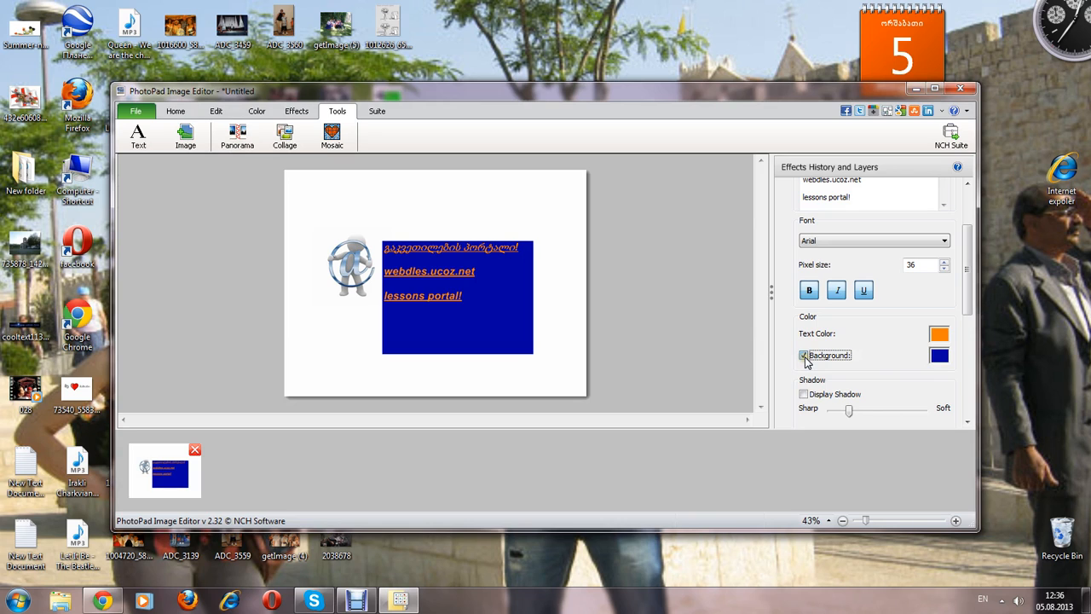
{"action": "left_click", "coordinate": [805, 356]}
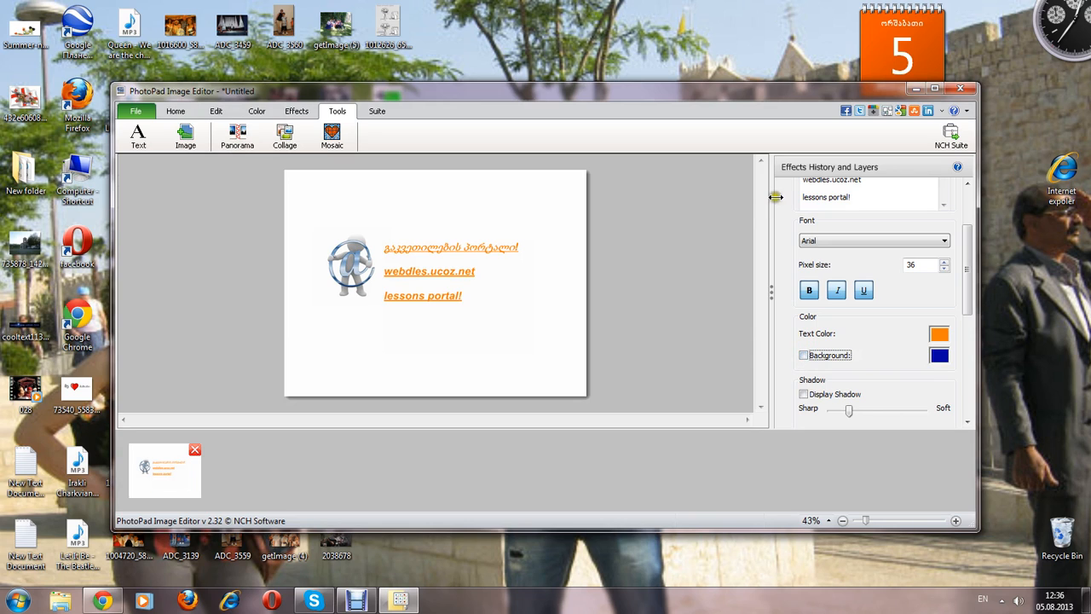
- Save the image to the Desktop as the PNG file "Untitled" and close the editor
{"action": "right_click", "coordinate": [439, 271]}
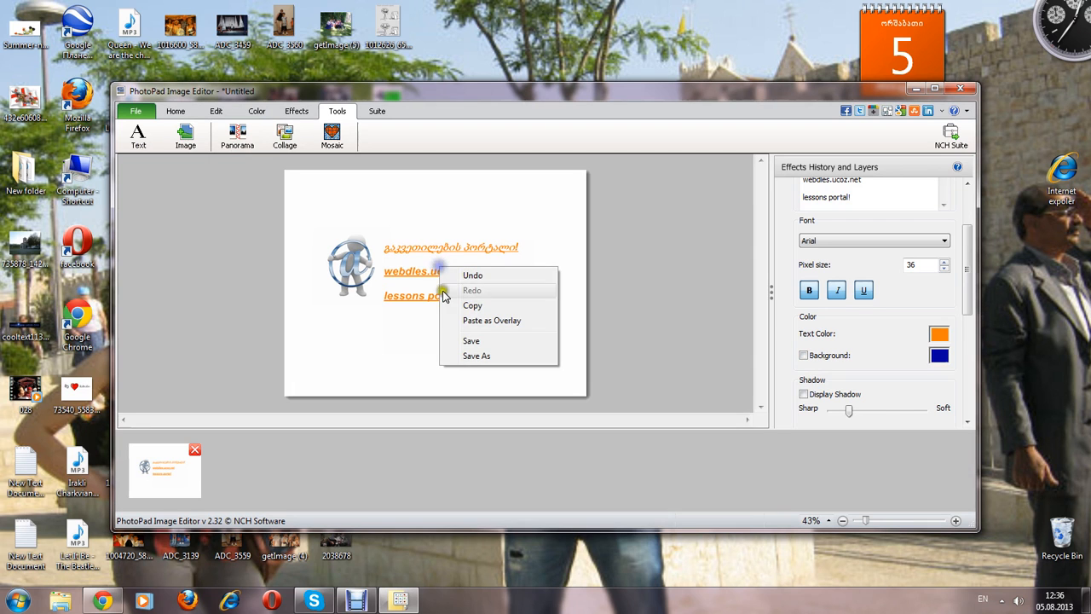
{"action": "left_click", "coordinate": [477, 340]}
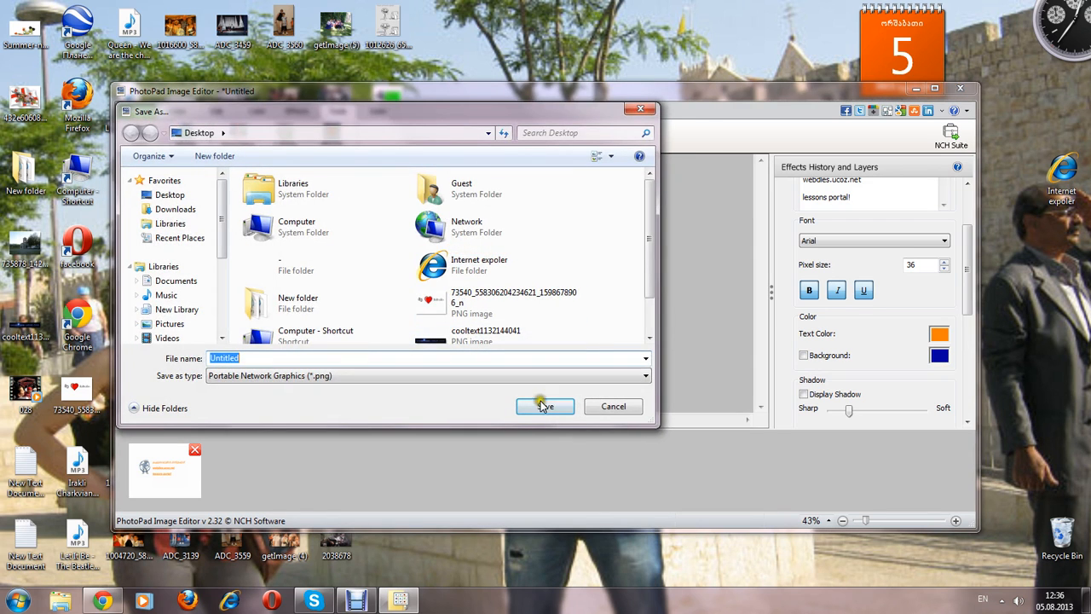
{"action": "left_click", "coordinate": [542, 406]}
{"action": "left_click", "coordinate": [571, 385]}
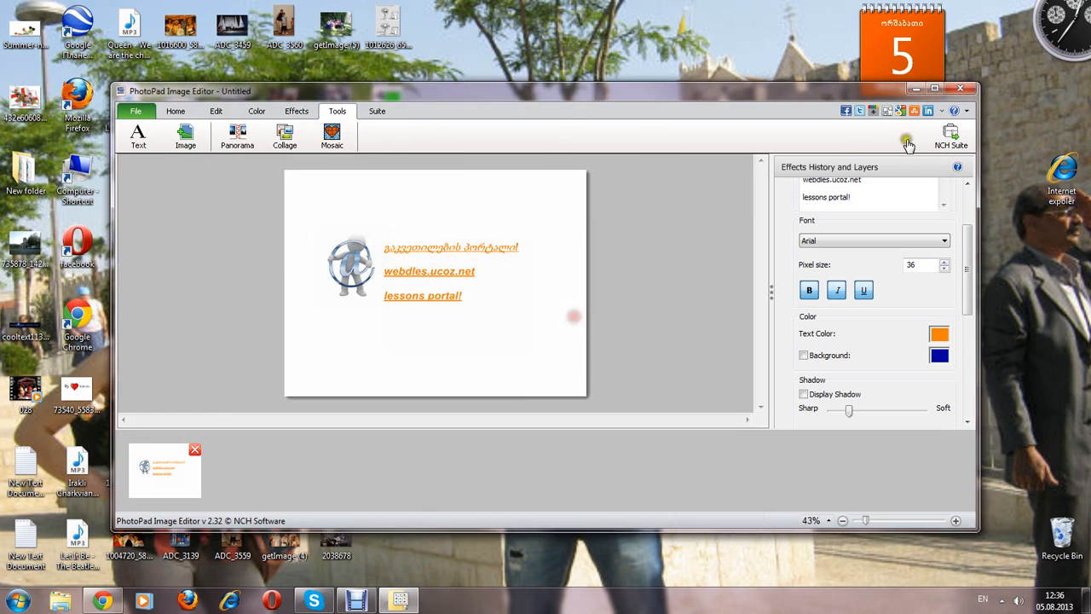
{"action": "left_click", "coordinate": [960, 89]}
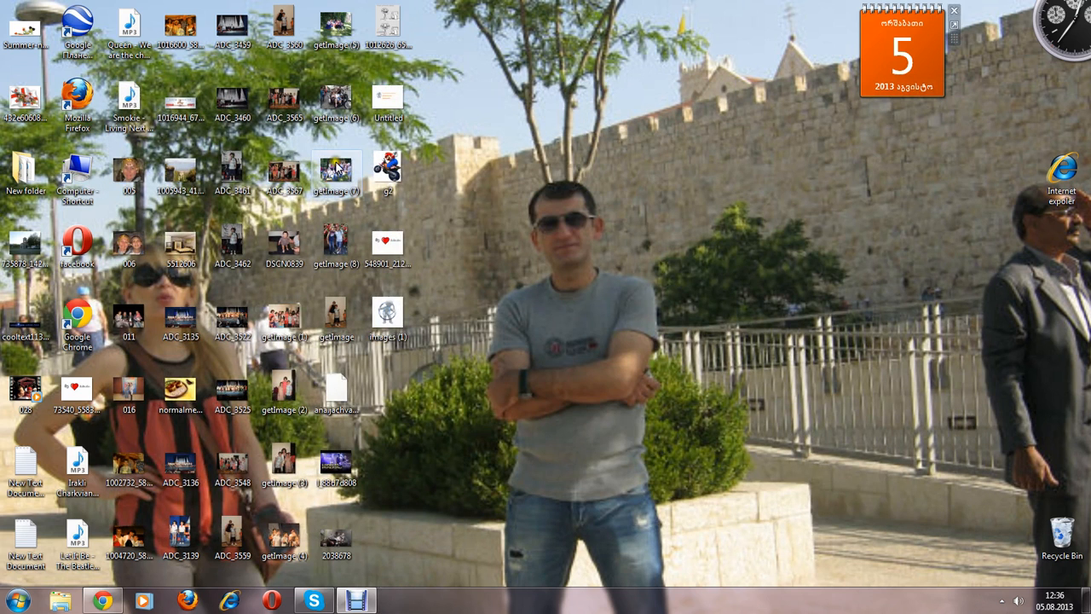
- Move the desktop files "g2", "548901_212..." and "images (1)" to the Recycle Bin and switch to Chrome
{"action": "left_click_drag", "start_coordinate": [356, 136], "coordinate": [1063, 533]}
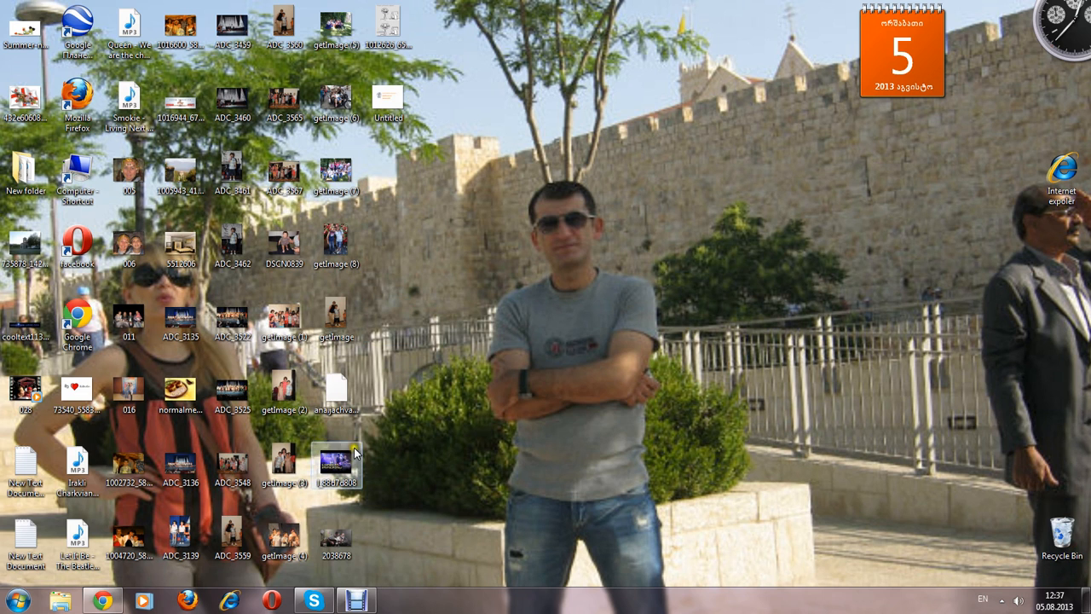
{"action": "left_click", "coordinate": [102, 601]}
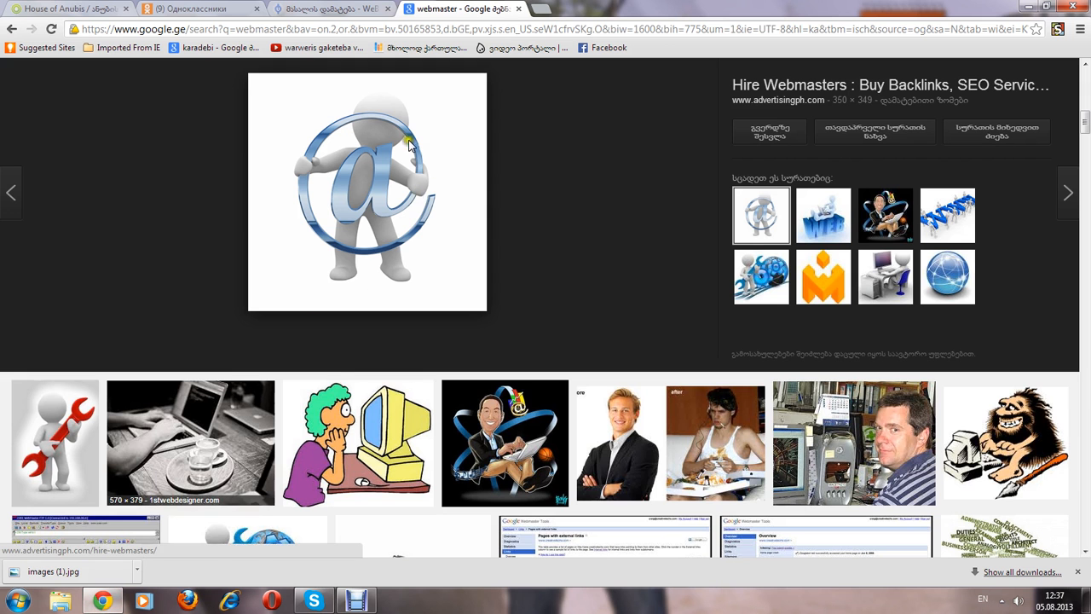
- Switch to the webdles.ucoz.net page and turn on the site's constructor mode
{"action": "left_click", "coordinate": [371, 10]}
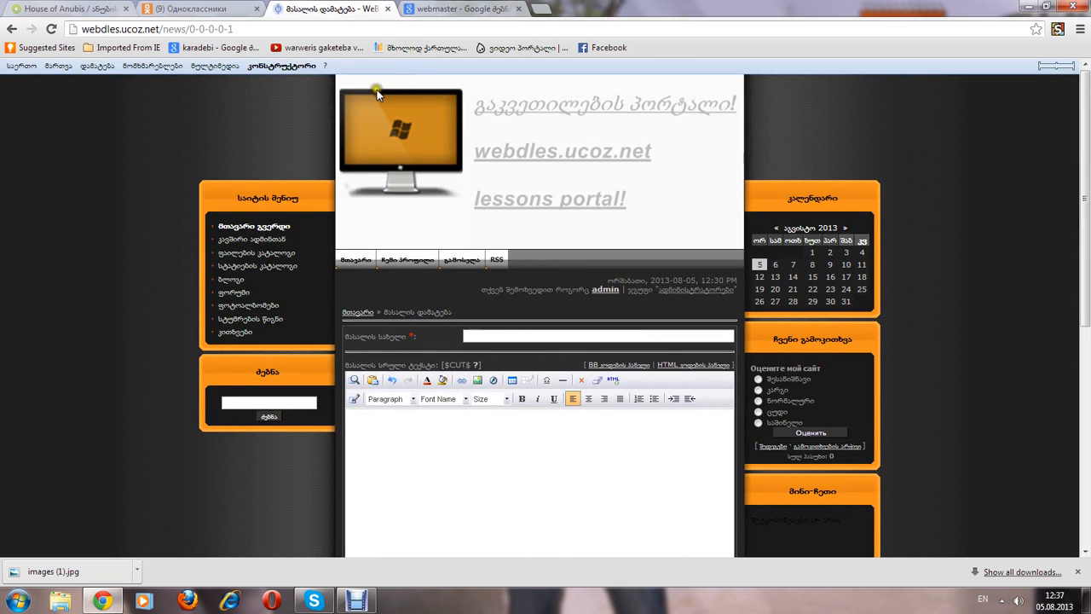
{"action": "mouse_move", "coordinate": [304, 65]}
{"action": "left_click", "coordinate": [311, 85]}
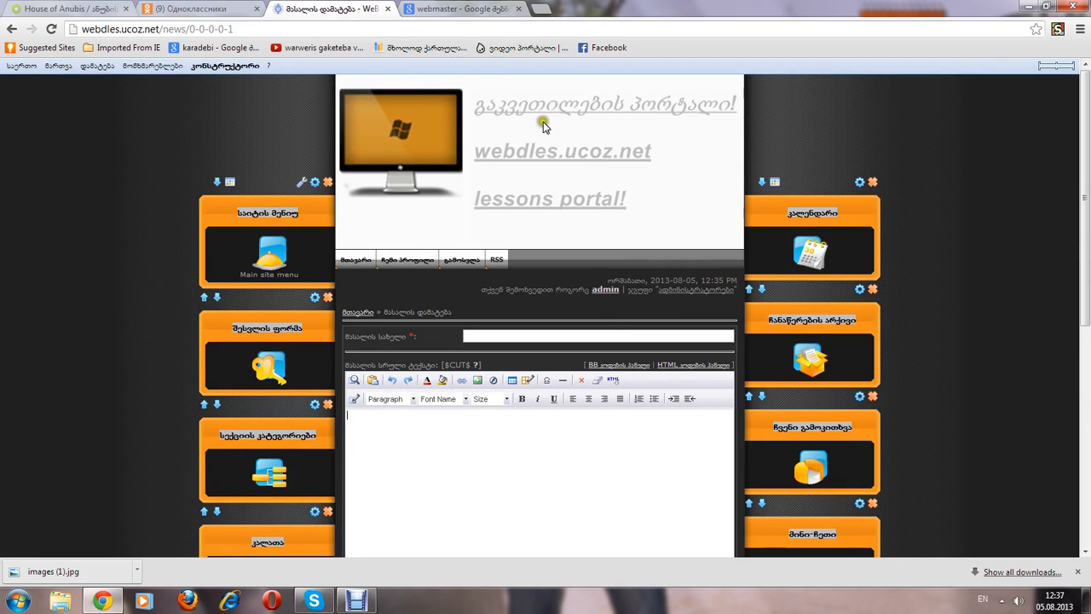
- Upload the "Untitled" PNG from the Desktop as the site's header image and shift it downward within the header
{"action": "mouse_move", "coordinate": [547, 122]}
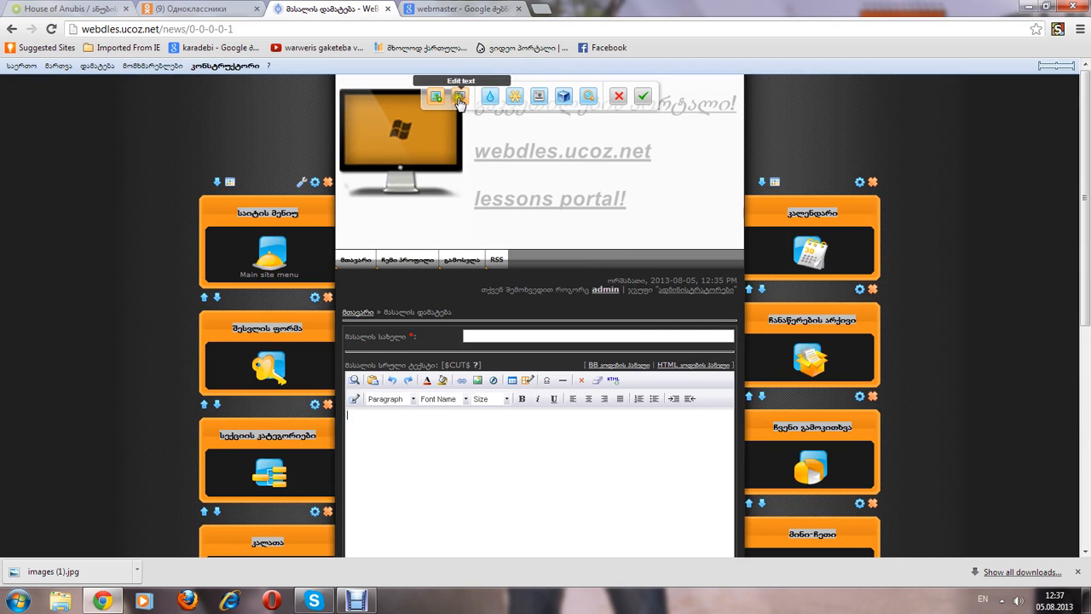
{"action": "mouse_move", "coordinate": [442, 100]}
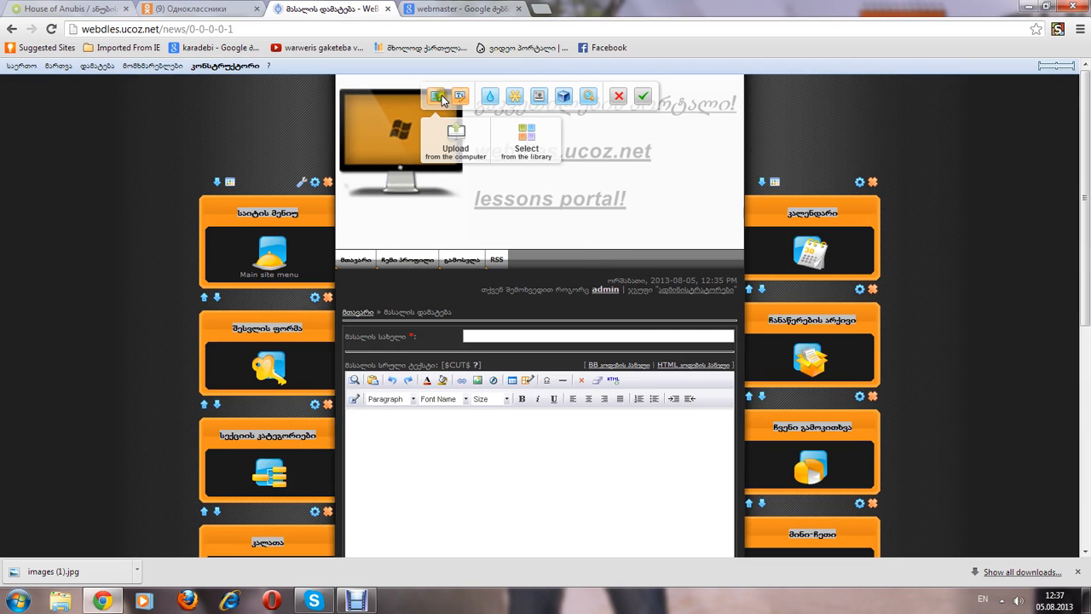
{"action": "left_click", "coordinate": [467, 153]}
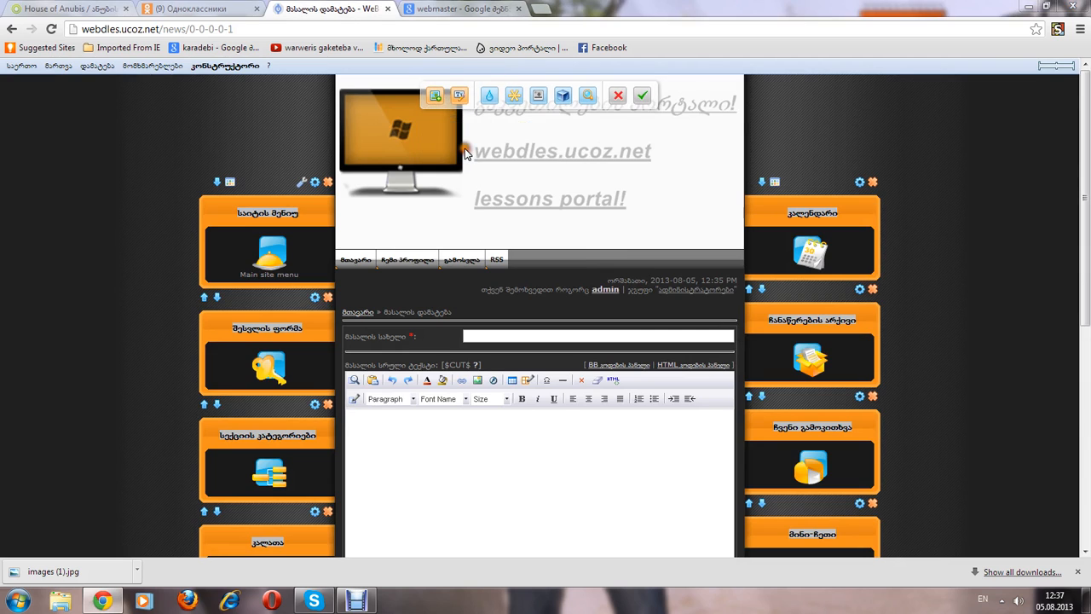
{"action": "left_click_drag", "start_coordinate": [1021, 132], "coordinate": [1015, 259]}
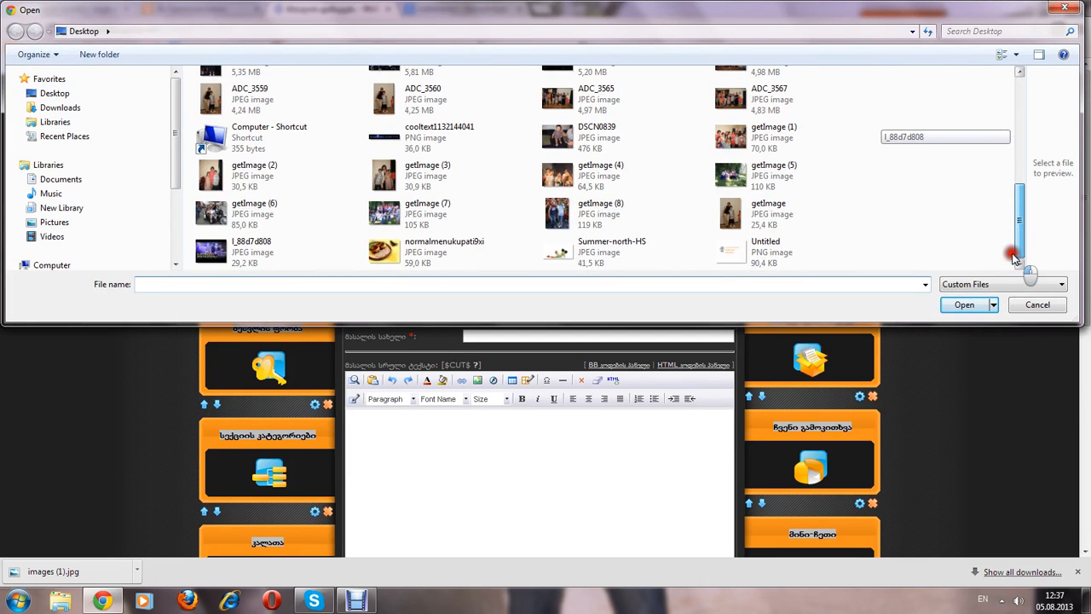
{"action": "double_click", "coordinate": [814, 249]}
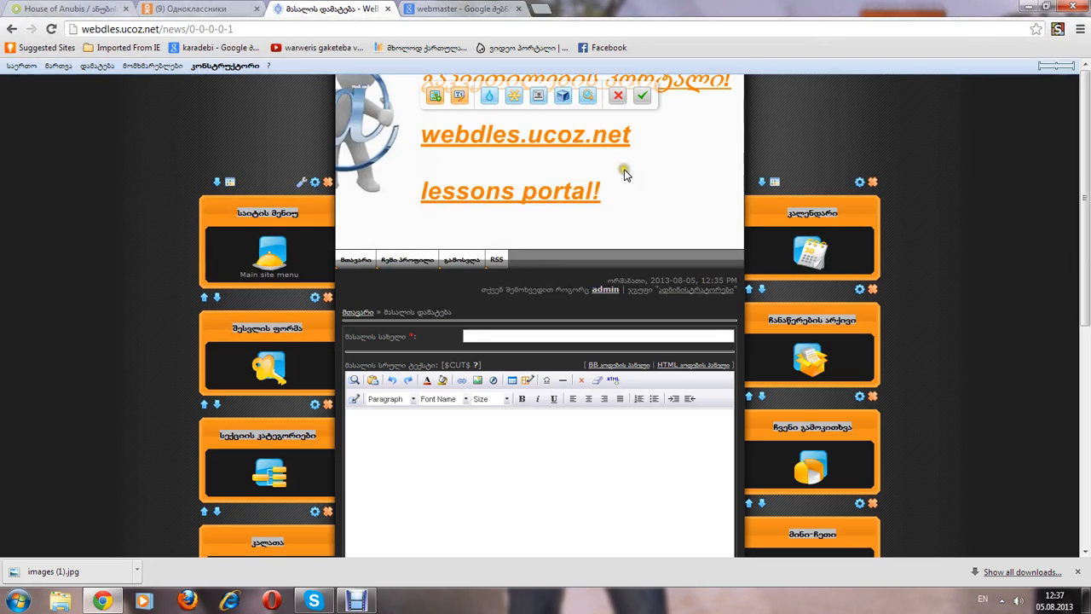
{"action": "left_click_drag", "start_coordinate": [608, 159], "coordinate": [616, 184]}
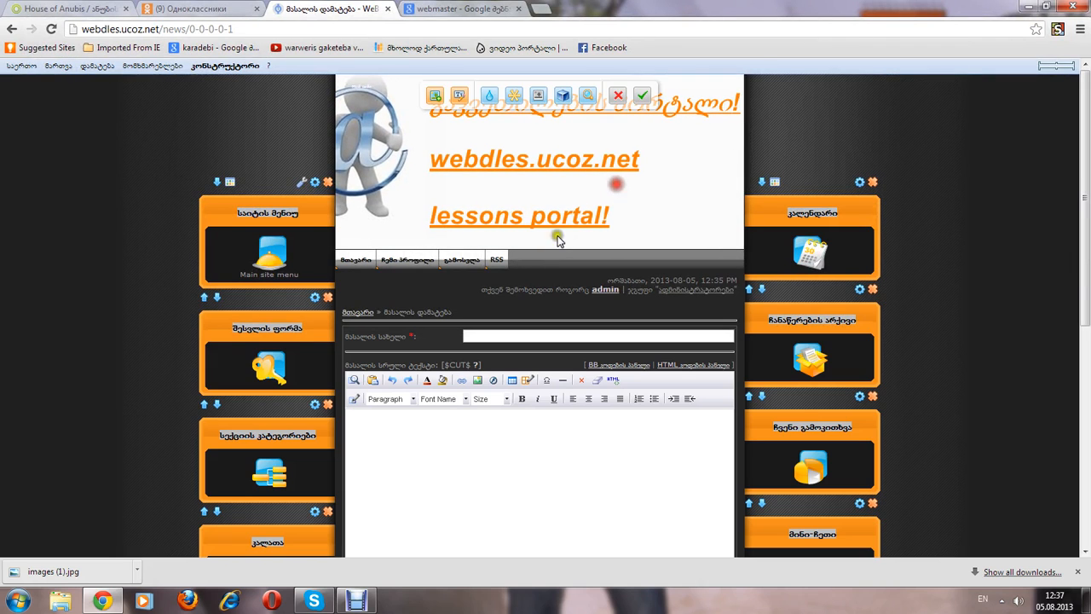
- Open PhotoPad Image Editor and create a blank white collage of 1024 by 768
{"action": "left_click", "coordinate": [18, 601]}
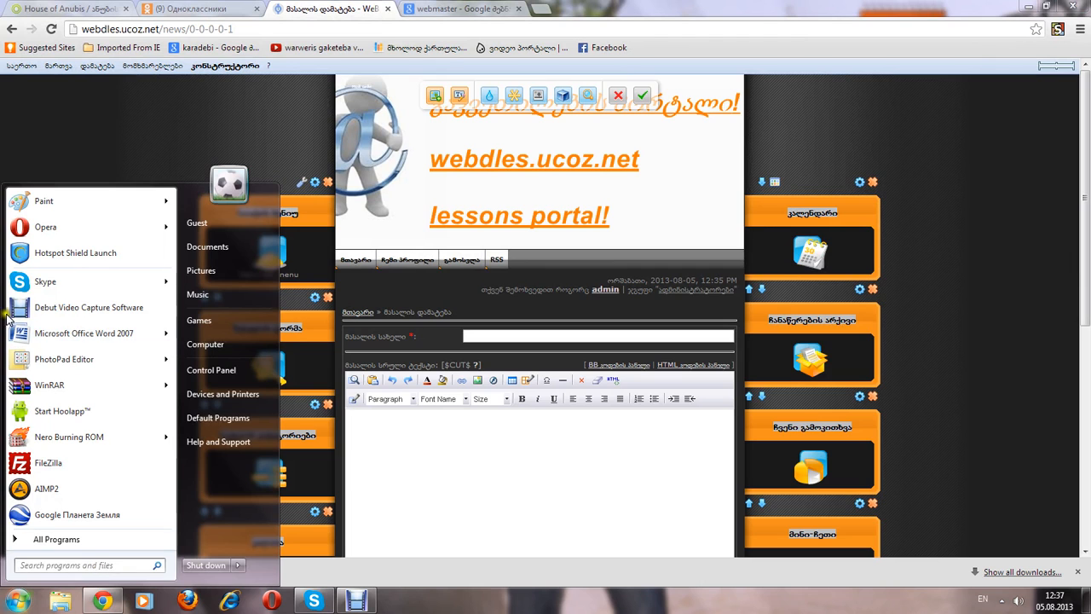
{"action": "left_click", "coordinate": [96, 359]}
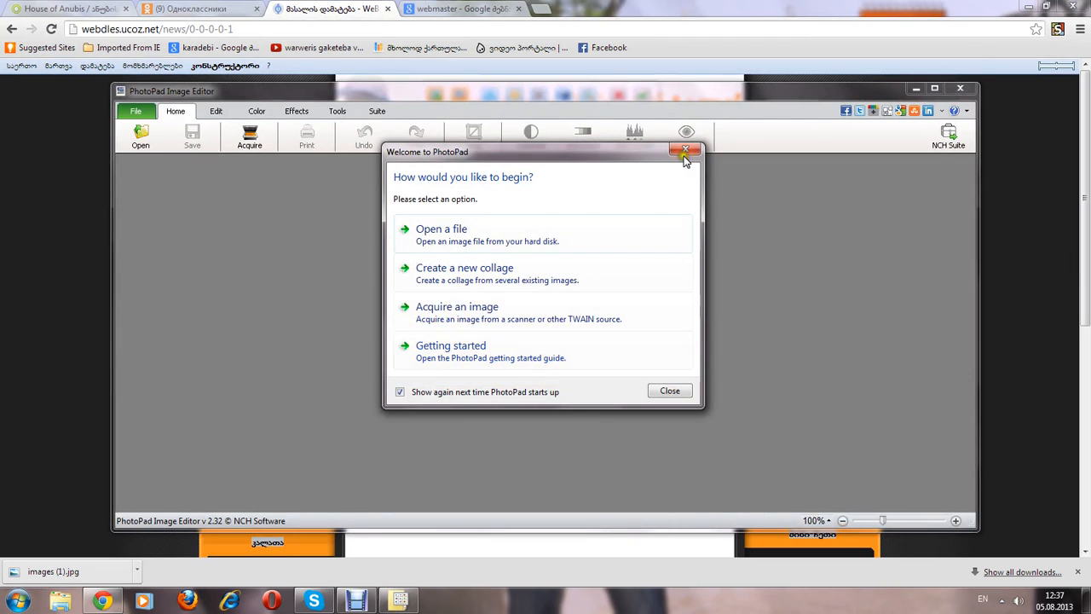
{"action": "left_click", "coordinate": [684, 152]}
{"action": "left_click", "coordinate": [338, 111]}
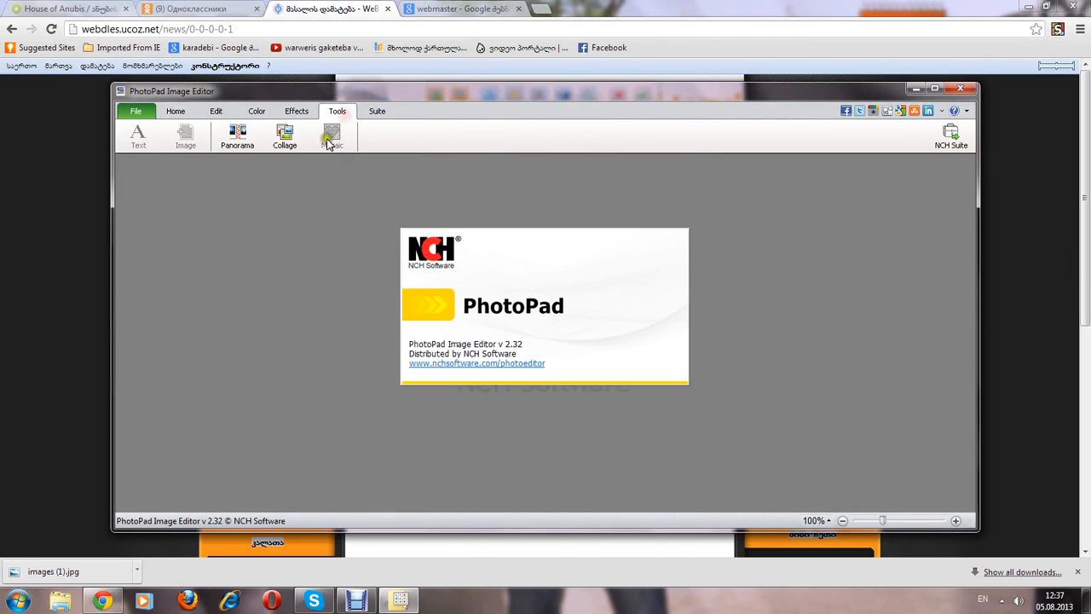
{"action": "left_click", "coordinate": [285, 138]}
{"action": "left_click", "coordinate": [592, 492]}
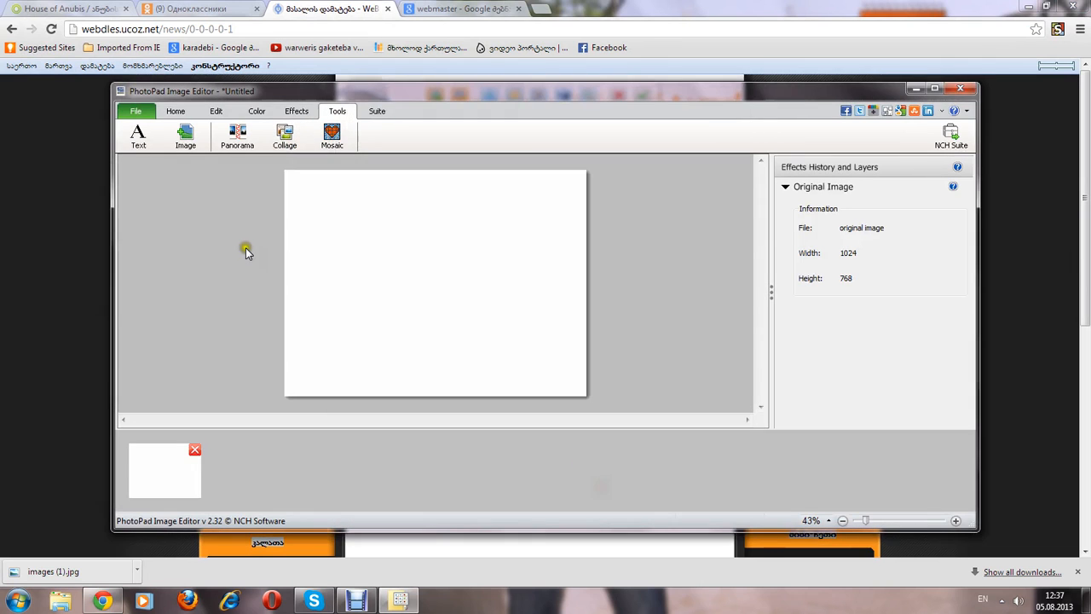
- Insert the Desktop image "Untitled" as an overlay and scale it down to about 969 by 727
{"action": "left_click", "coordinate": [189, 147]}
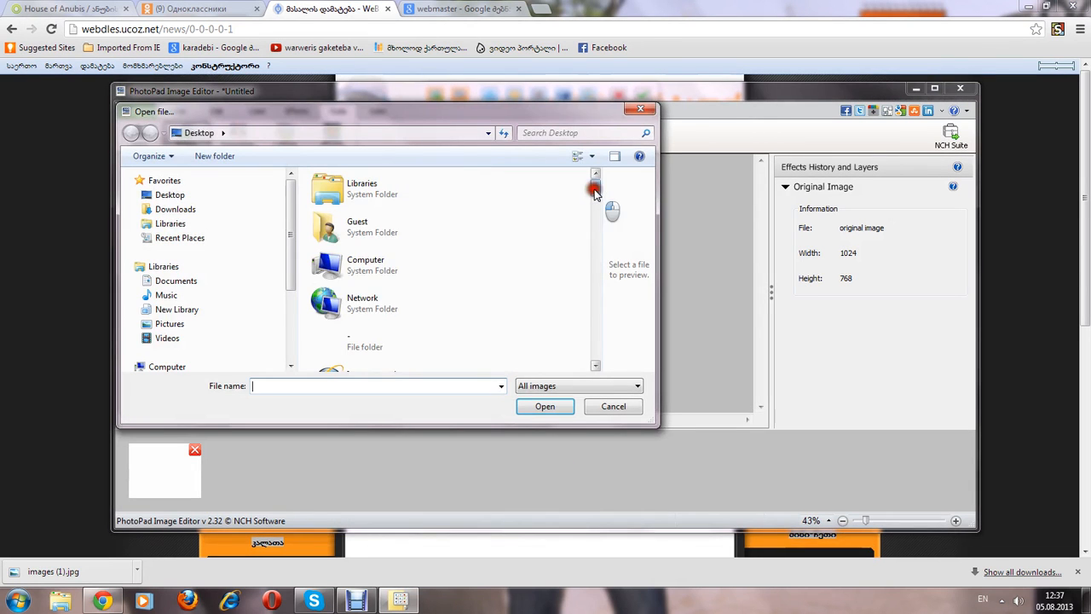
{"action": "left_click_drag", "start_coordinate": [594, 183], "coordinate": [600, 367]}
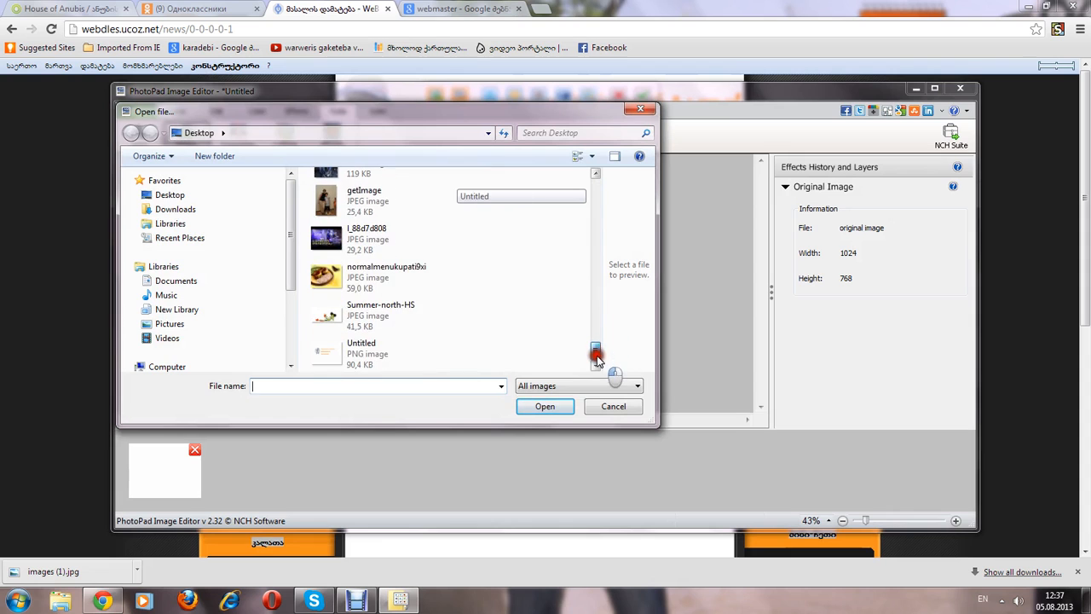
{"action": "double_click", "coordinate": [426, 365]}
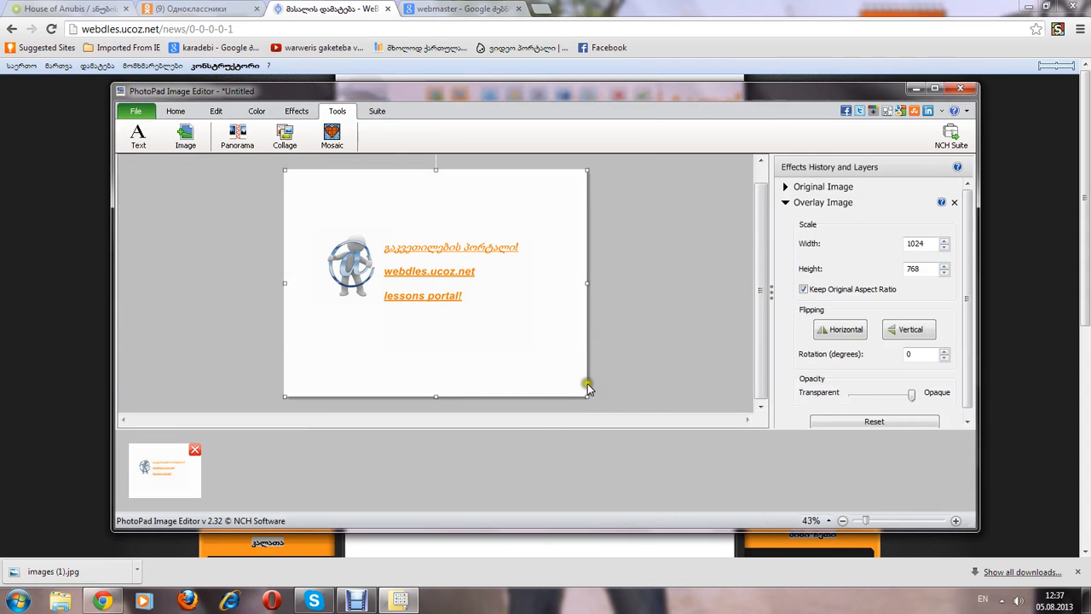
{"action": "left_click_drag", "start_coordinate": [589, 398], "coordinate": [570, 388]}
- Save the image over the Desktop PNG file "Untitled" and close PhotoPad
{"action": "right_click", "coordinate": [415, 248]}
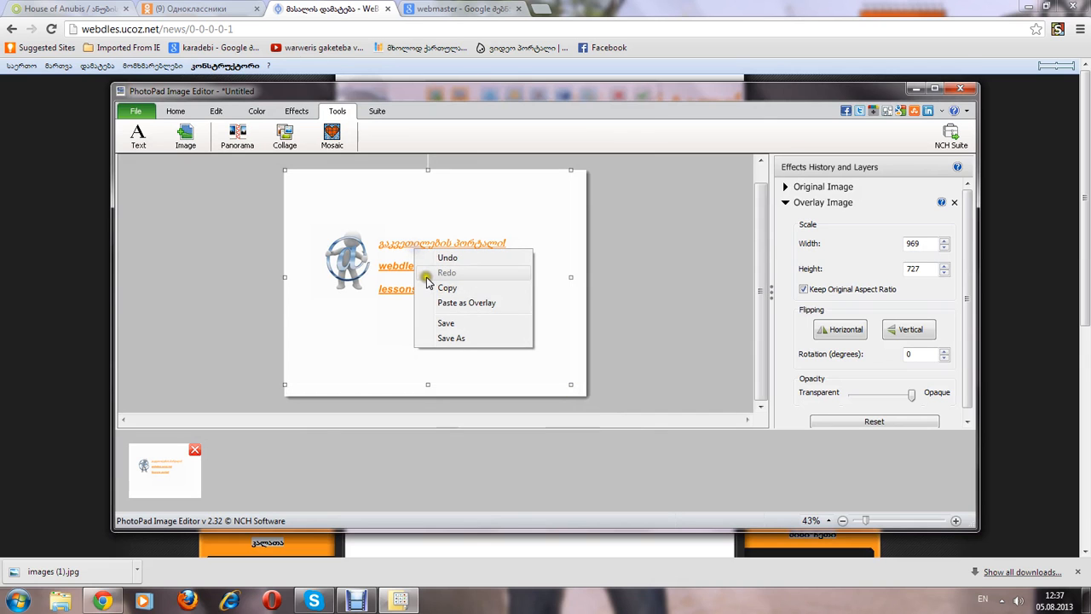
{"action": "left_click", "coordinate": [445, 323]}
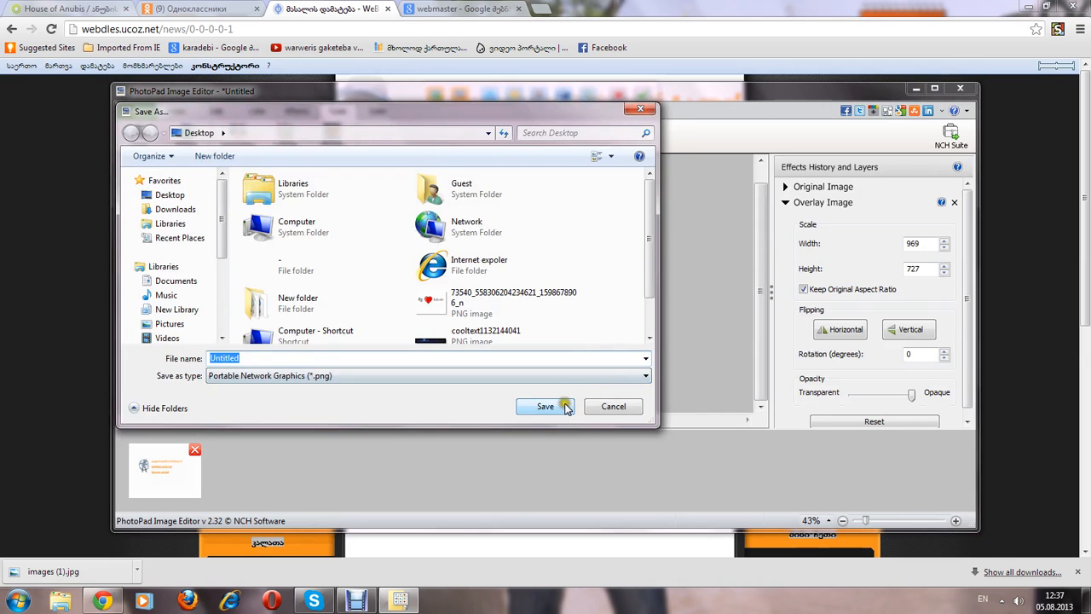
{"action": "left_click", "coordinate": [563, 404]}
{"action": "left_click", "coordinate": [571, 317]}
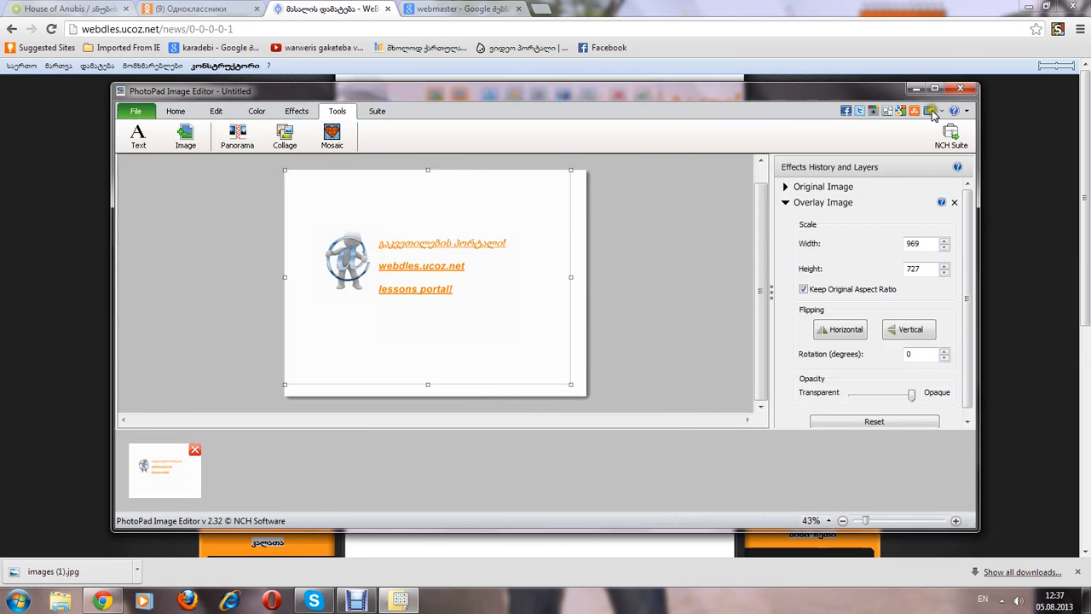
{"action": "left_click", "coordinate": [961, 89]}
- Upload the resized "Untitled" PNG from the Desktop as the header image, position it in the header and apply it
{"action": "left_click", "coordinate": [436, 96]}
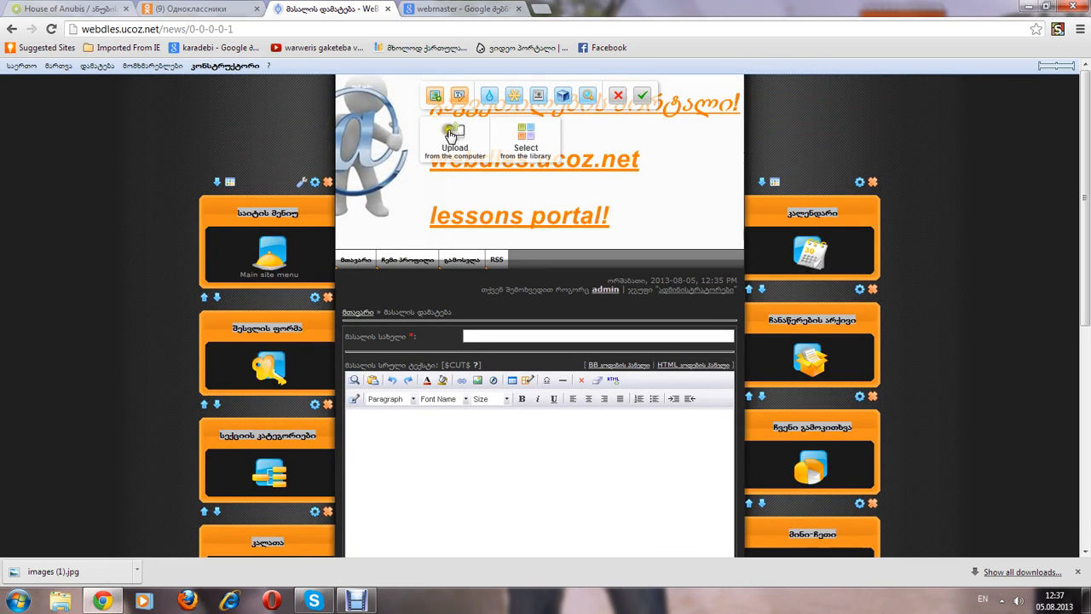
{"action": "left_click", "coordinate": [449, 144]}
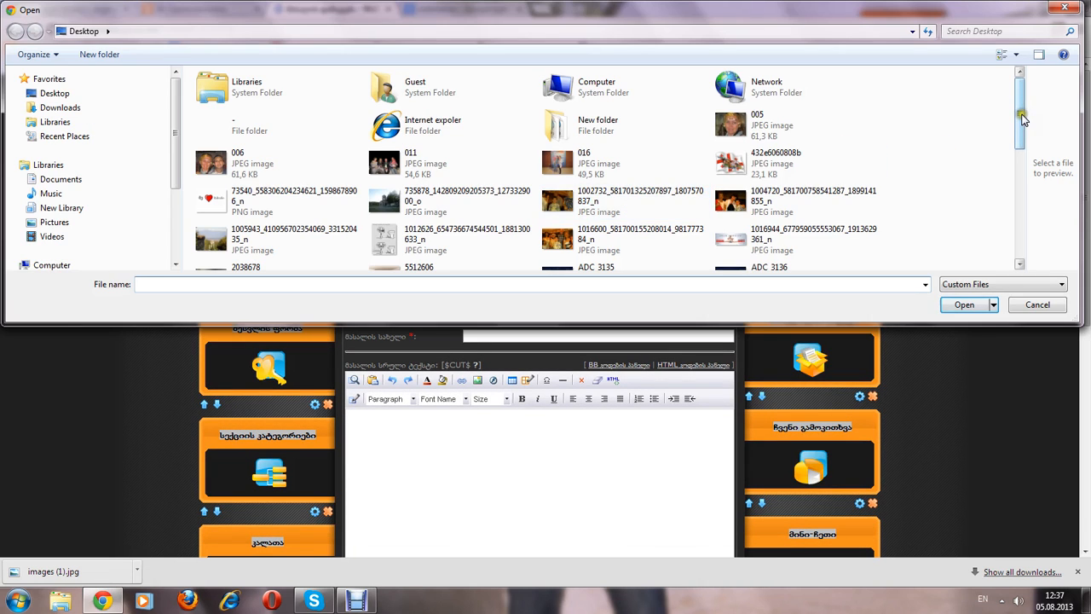
{"action": "left_click_drag", "start_coordinate": [1020, 115], "coordinate": [1020, 273]}
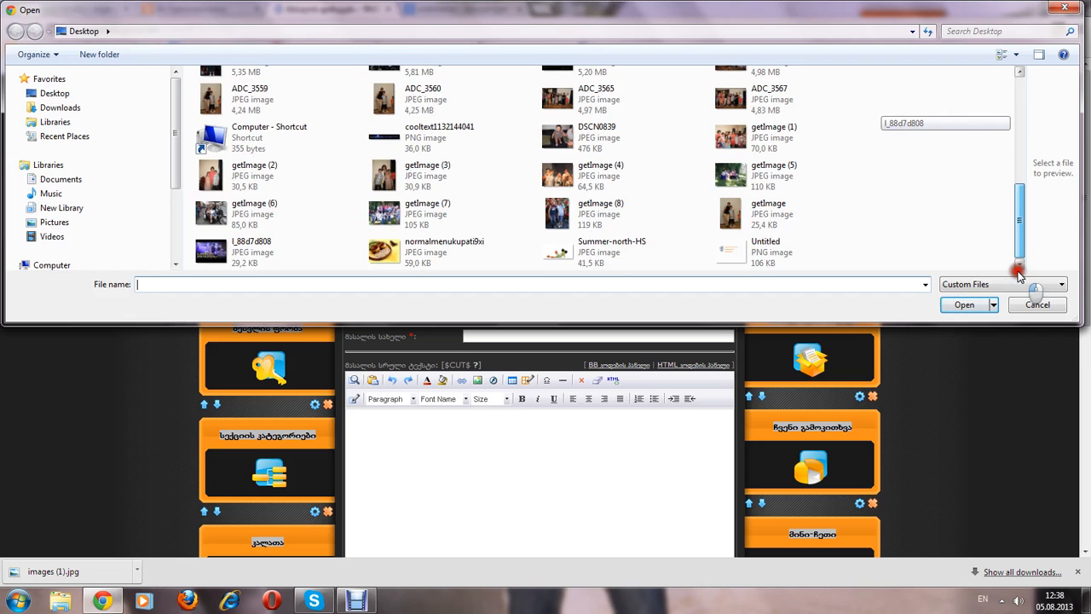
{"action": "left_click", "coordinate": [730, 249]}
{"action": "double_click", "coordinate": [727, 248]}
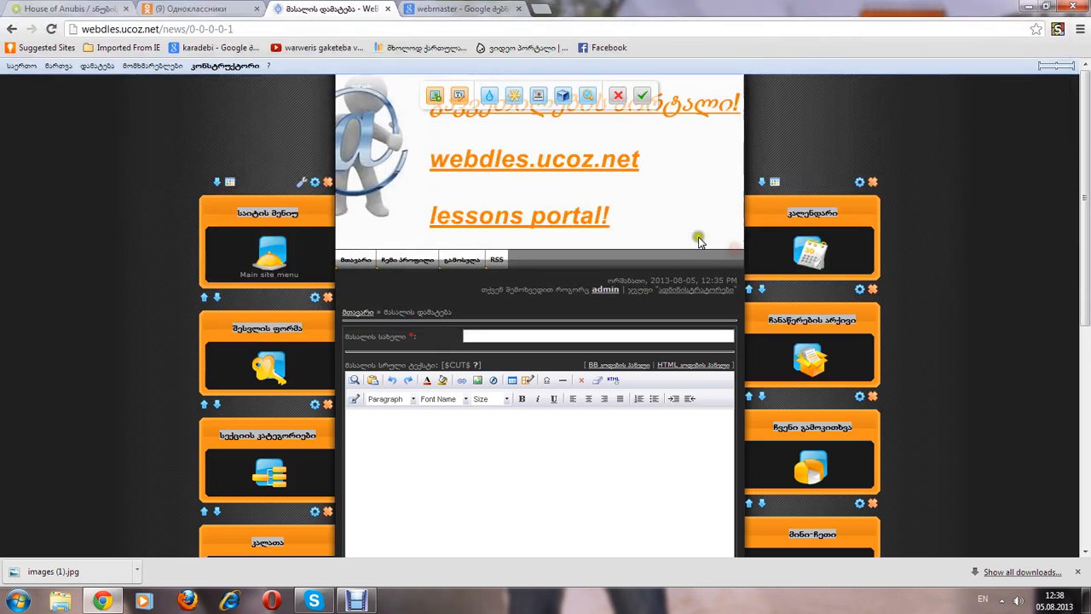
{"action": "left_click", "coordinate": [603, 187]}
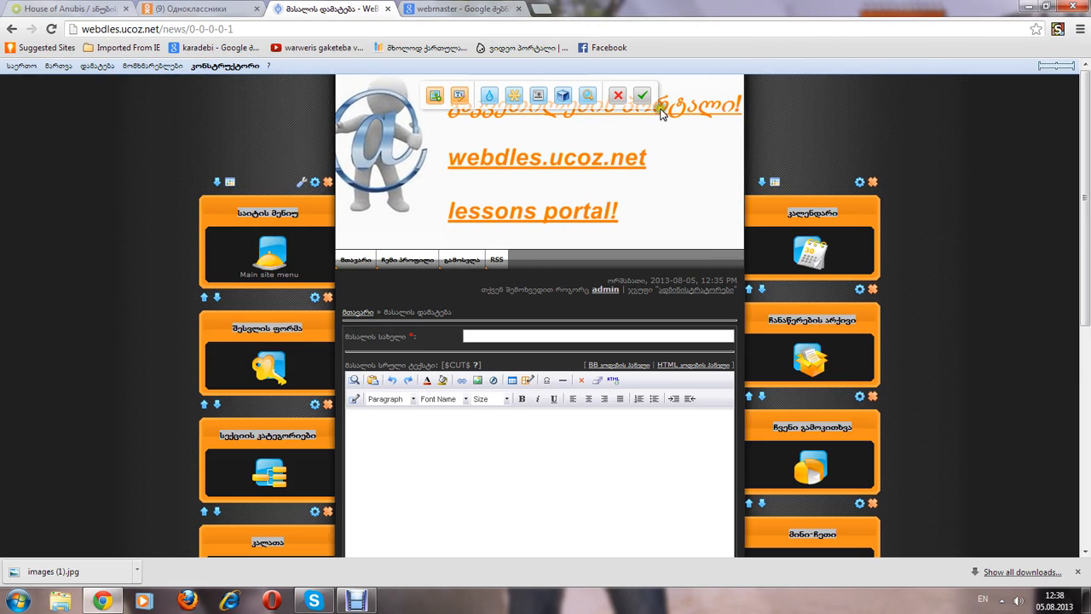
{"action": "left_click", "coordinate": [645, 97]}
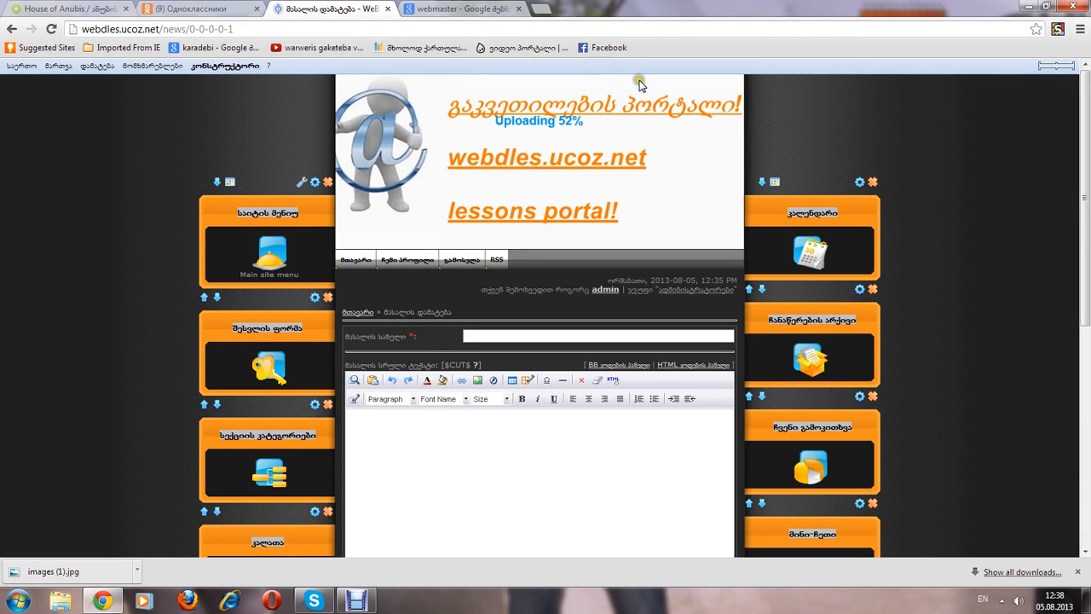
- Save the constructor changes to the site and turn constructor mode off
{"action": "left_click", "coordinate": [233, 68]}
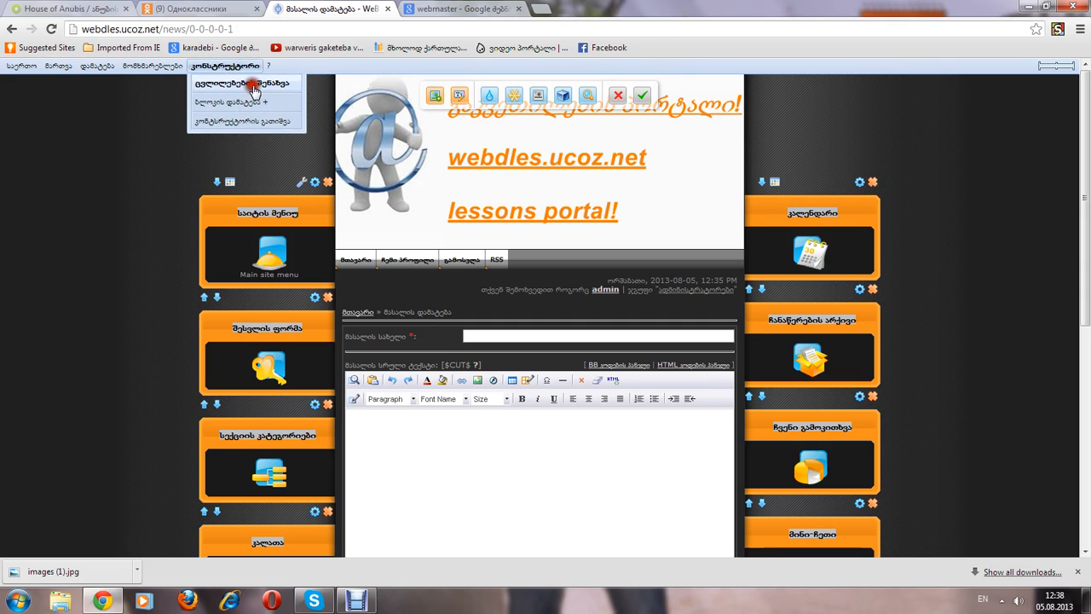
{"action": "left_click", "coordinate": [248, 67]}
{"action": "left_click", "coordinate": [248, 67]}
{"action": "left_click", "coordinate": [253, 115]}
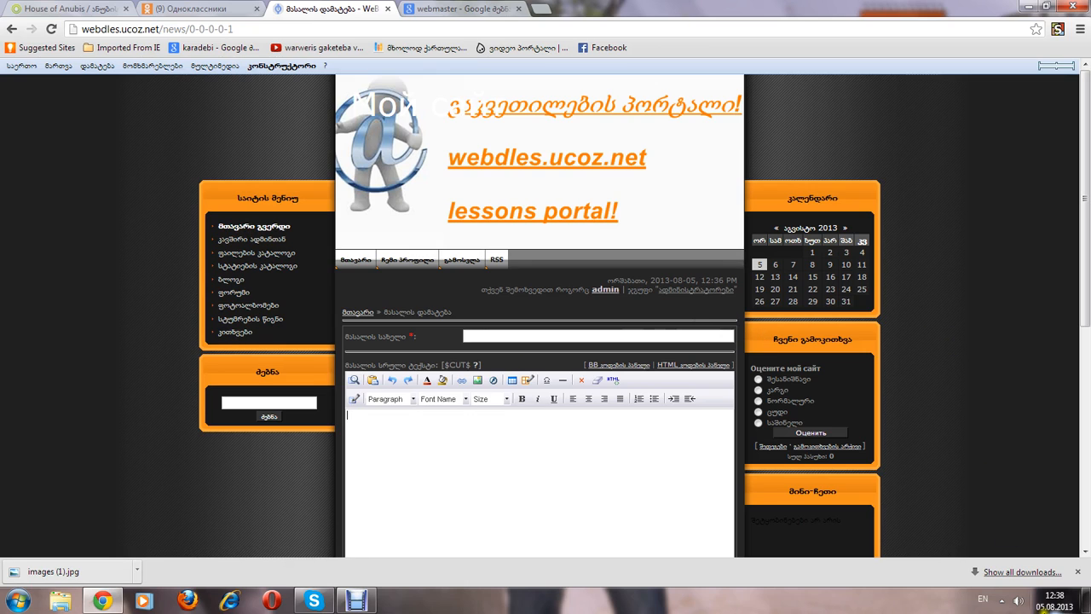
{"action": "left_click", "coordinate": [1001, 600]}
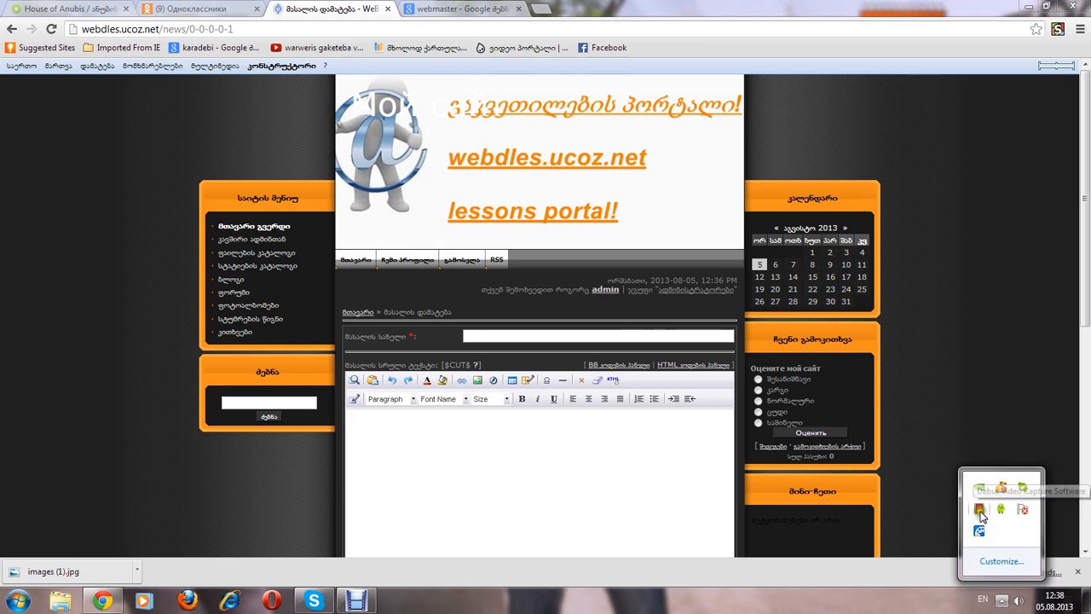